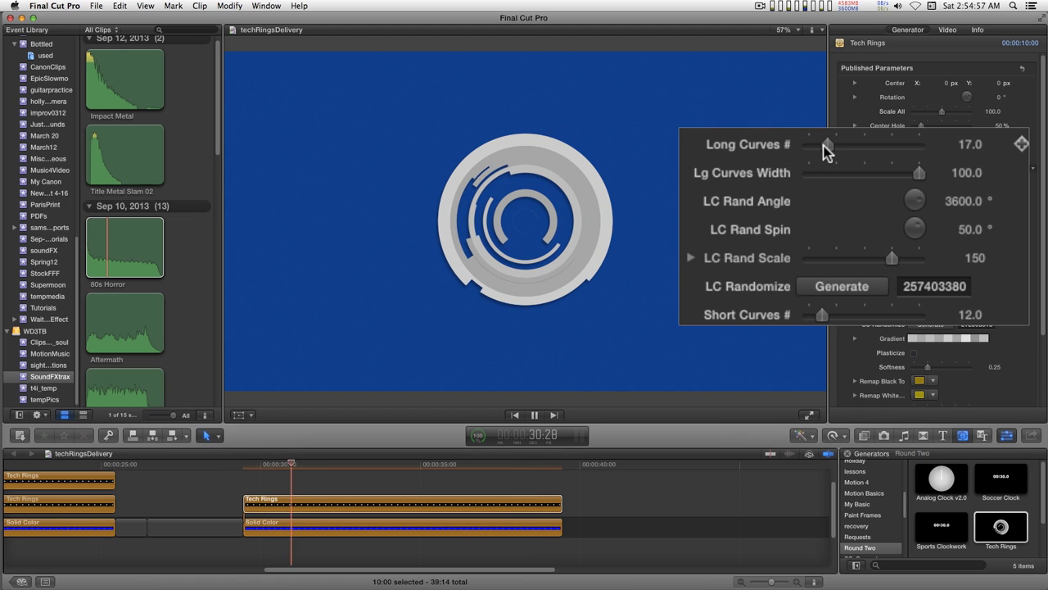
Step: Change the long- and short-curve counts and raise the long curves' random scale to 355
{"action": "left_click_drag", "start_coordinate": [828, 146], "coordinate": [909, 156]}
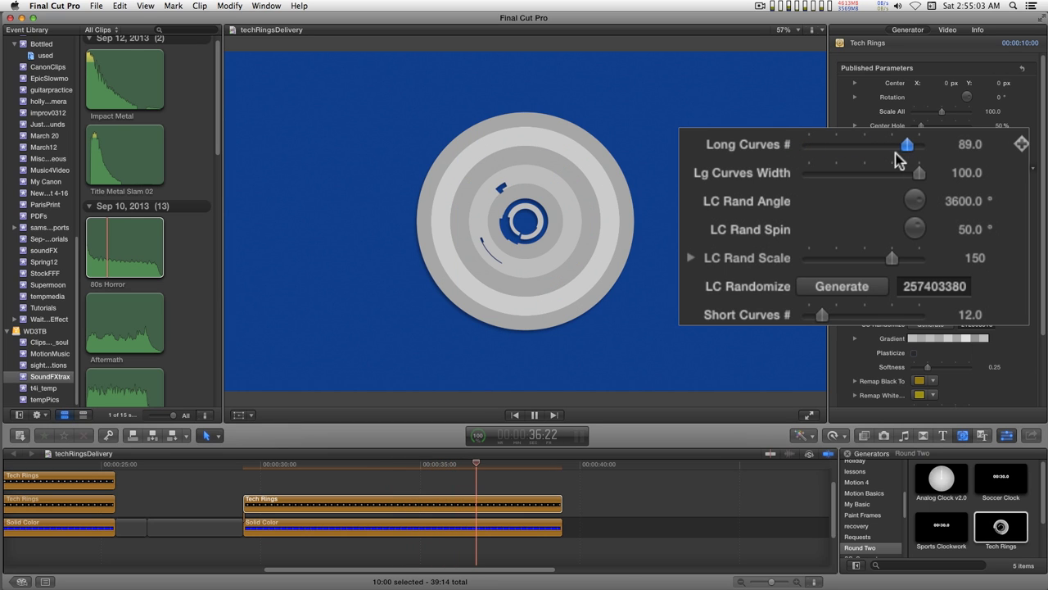
{"action": "left_click_drag", "start_coordinate": [846, 150], "coordinate": [843, 145]}
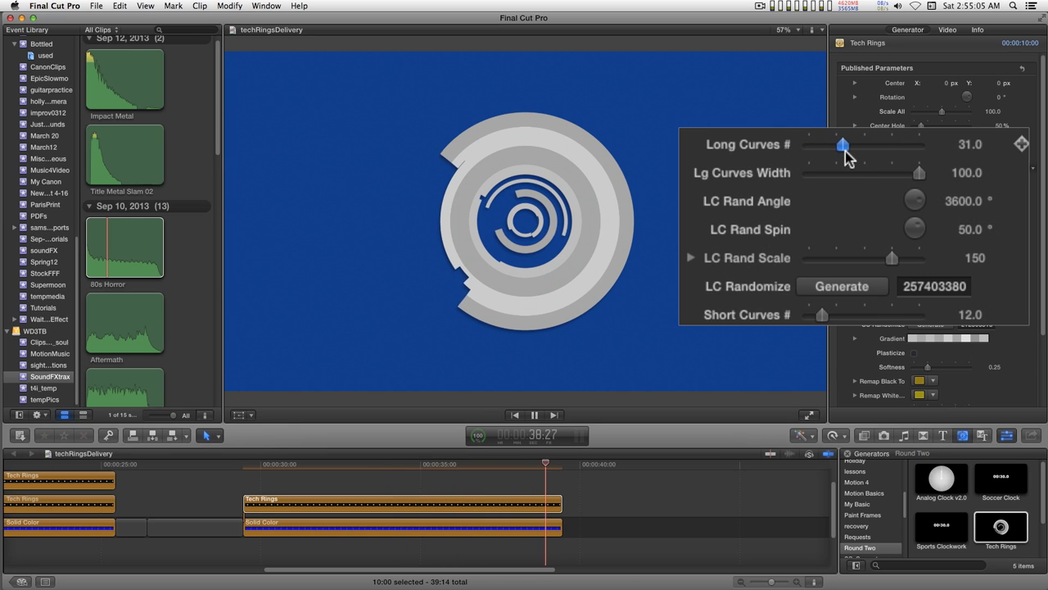
{"action": "left_click_drag", "start_coordinate": [822, 216], "coordinate": [838, 276]}
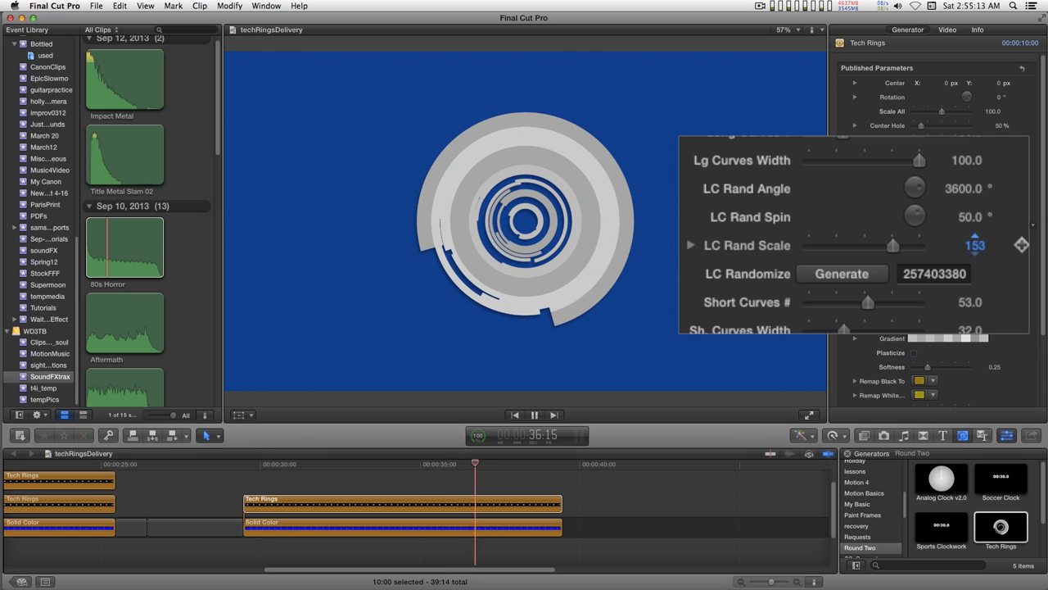
{"action": "left_click_drag", "start_coordinate": [975, 245], "coordinate": [974, 245]}
Step: Tweak short-curve random scale, widen short curves to 73 and settle long curves at 35
{"action": "scroll", "coordinate": [950, 246], "scroll_direction": "down", "scroll_amount": 3}
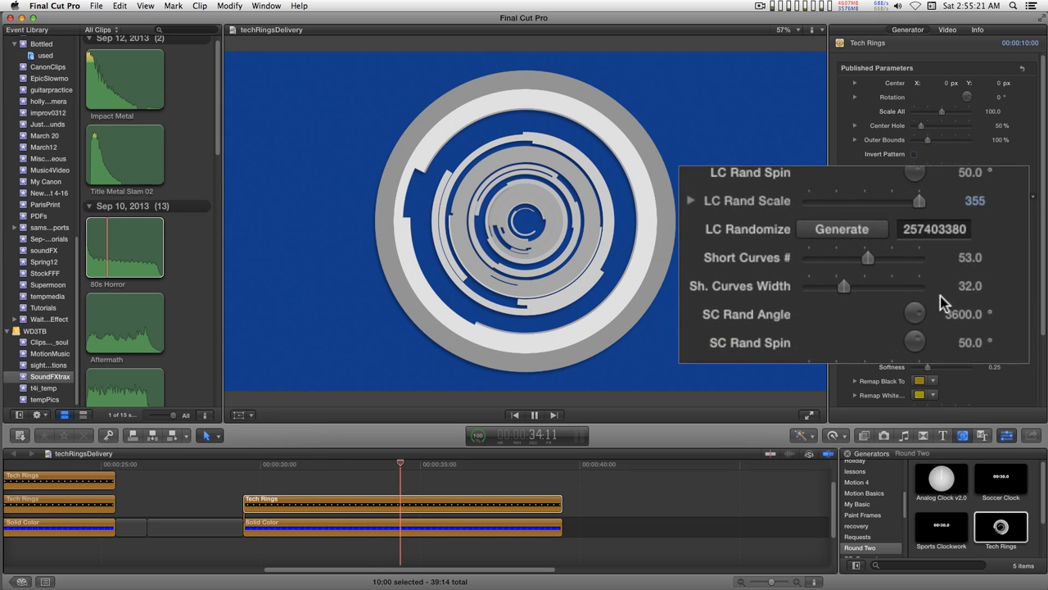
{"action": "scroll", "coordinate": [940, 296], "scroll_direction": "down", "scroll_amount": 5}
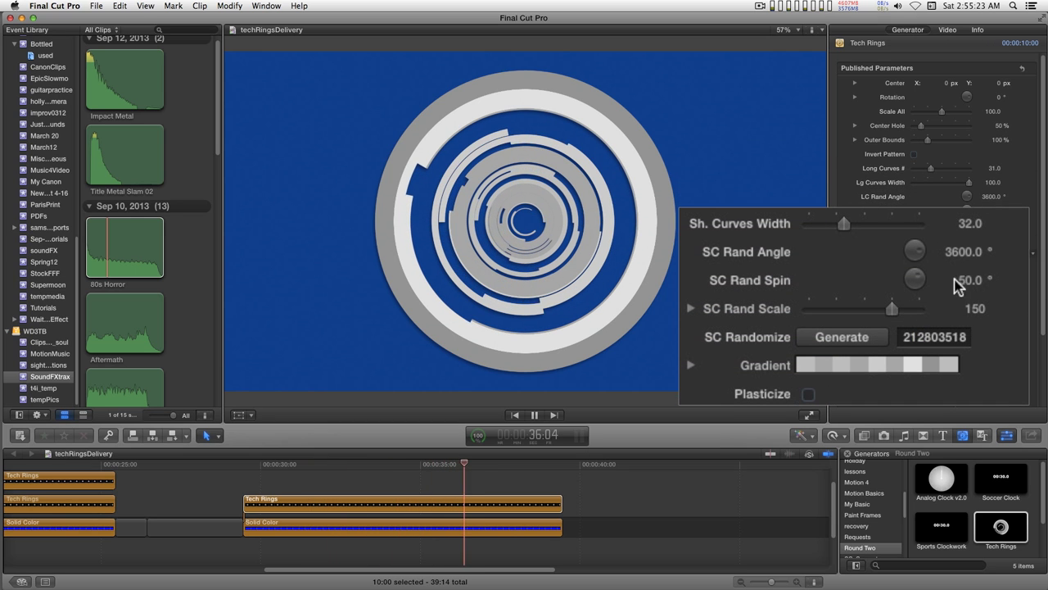
{"action": "left_click_drag", "start_coordinate": [974, 308], "coordinate": [974, 309]}
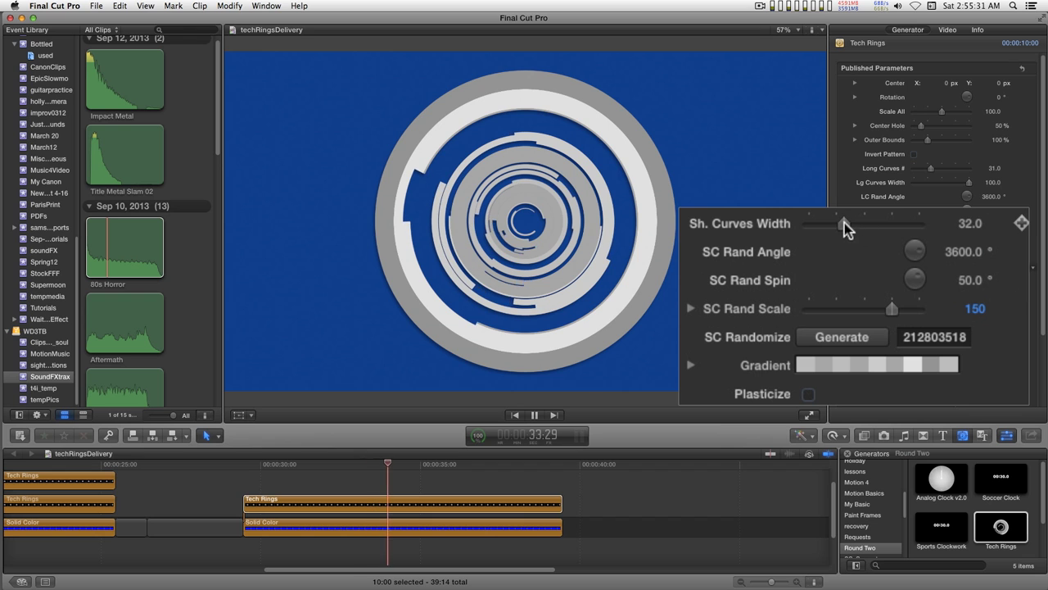
{"action": "left_click_drag", "start_coordinate": [845, 223], "coordinate": [888, 224]}
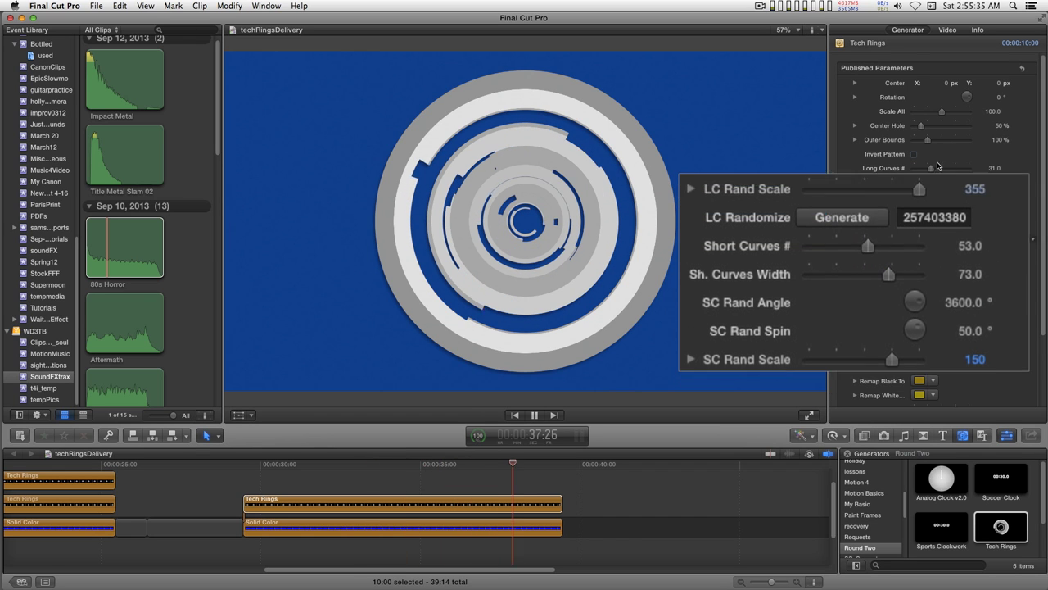
{"action": "left_click_drag", "start_coordinate": [833, 153], "coordinate": [847, 155]}
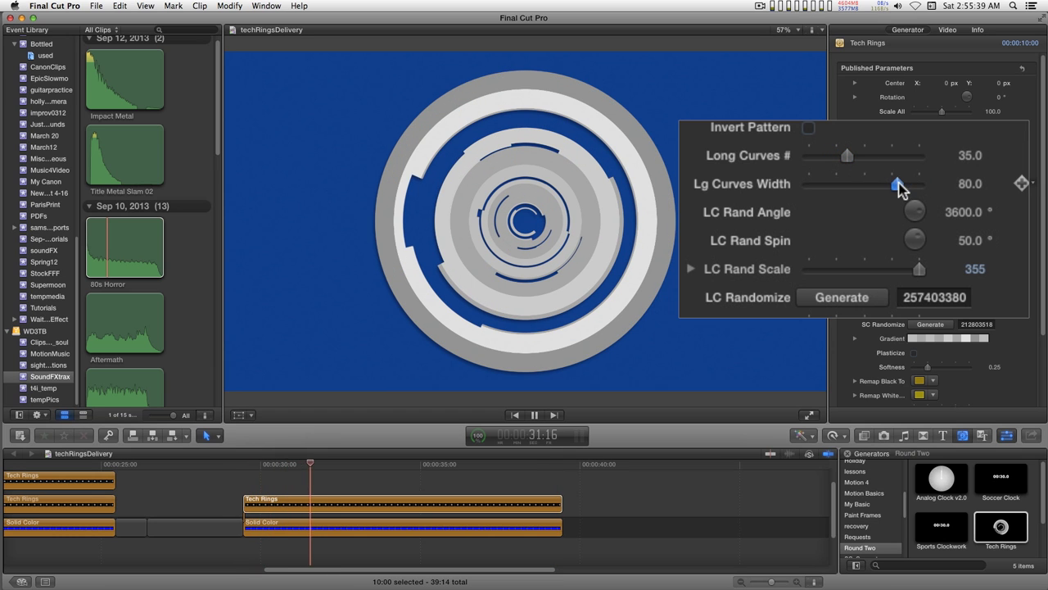
Step: Set Lg Curves Width 52, Center Hole 122%, Outer Bounds 104%, and reseed the long curves
{"action": "left_click_drag", "start_coordinate": [899, 185], "coordinate": [870, 183]}
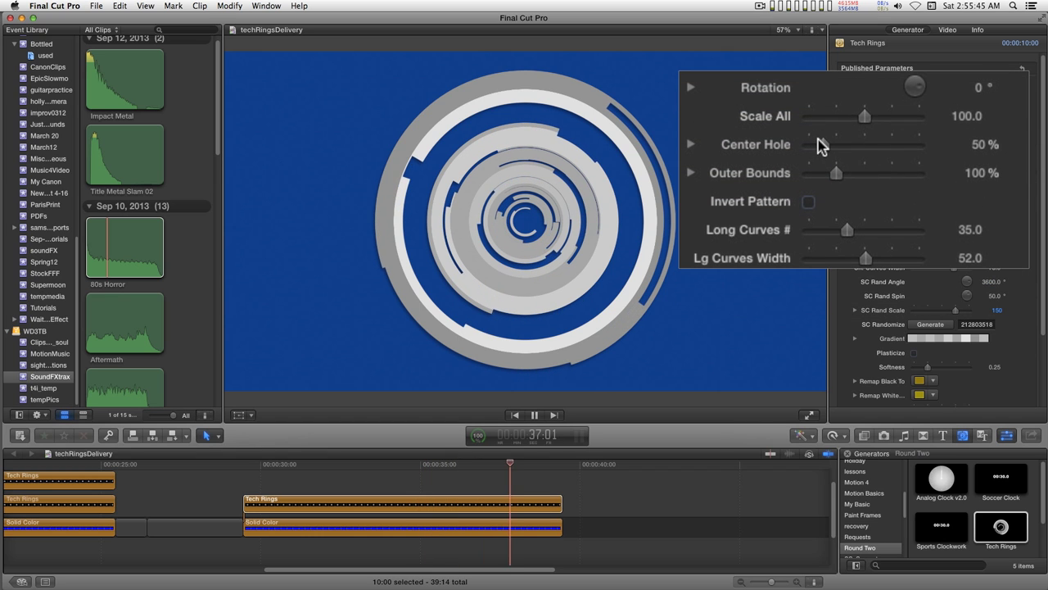
{"action": "left_click_drag", "start_coordinate": [825, 143], "coordinate": [844, 151]}
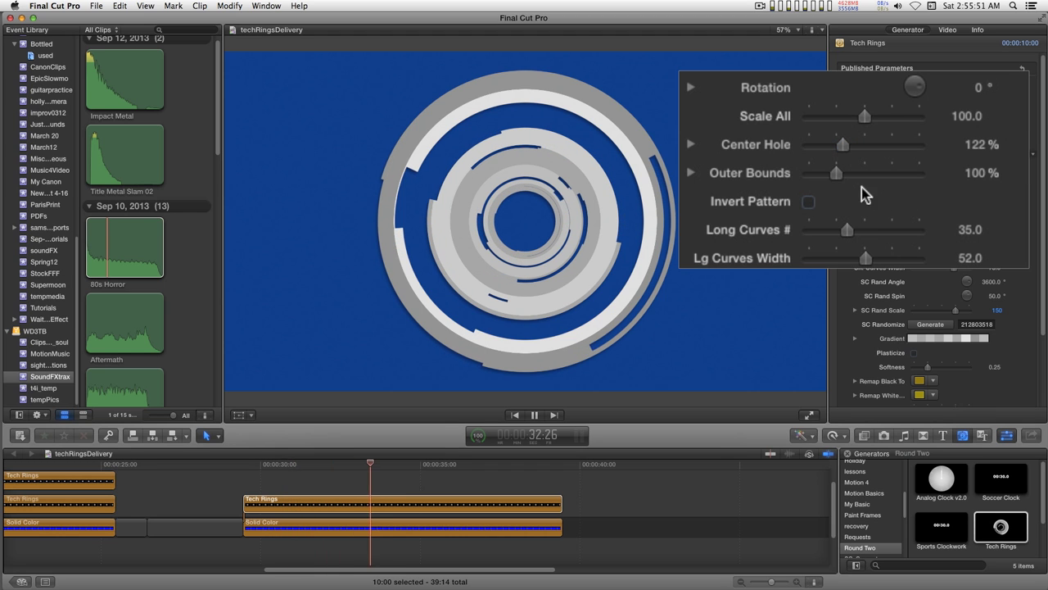
{"action": "mouse_move", "coordinate": [837, 172]}
{"action": "left_mouse_down"}
{"action": "mouse_move", "coordinate": [882, 182]}
{"action": "mouse_move", "coordinate": [844, 184]}
{"action": "left_mouse_up"}
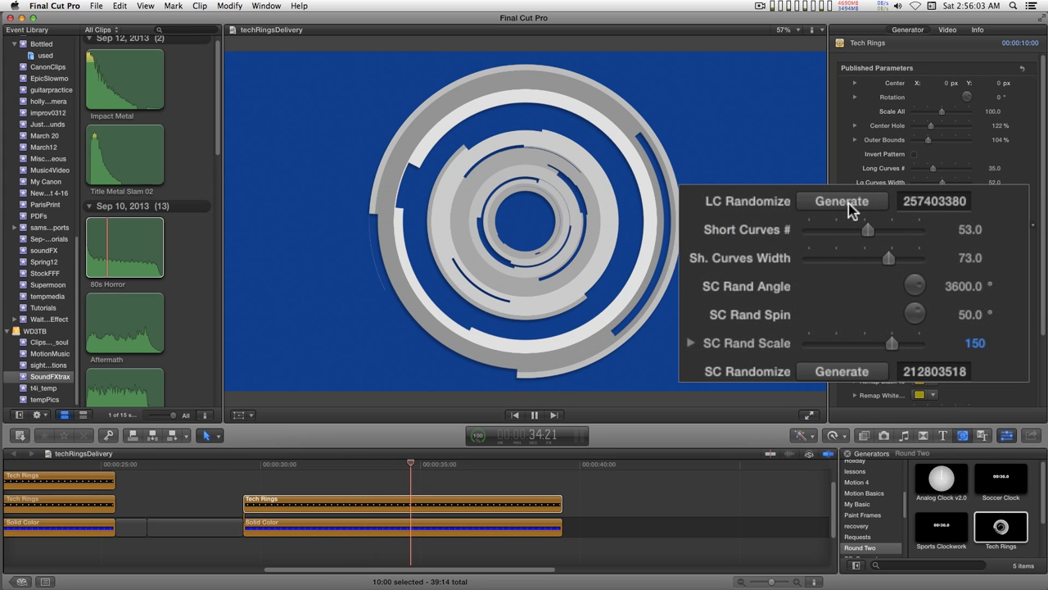
{"action": "left_click", "coordinate": [852, 209]}
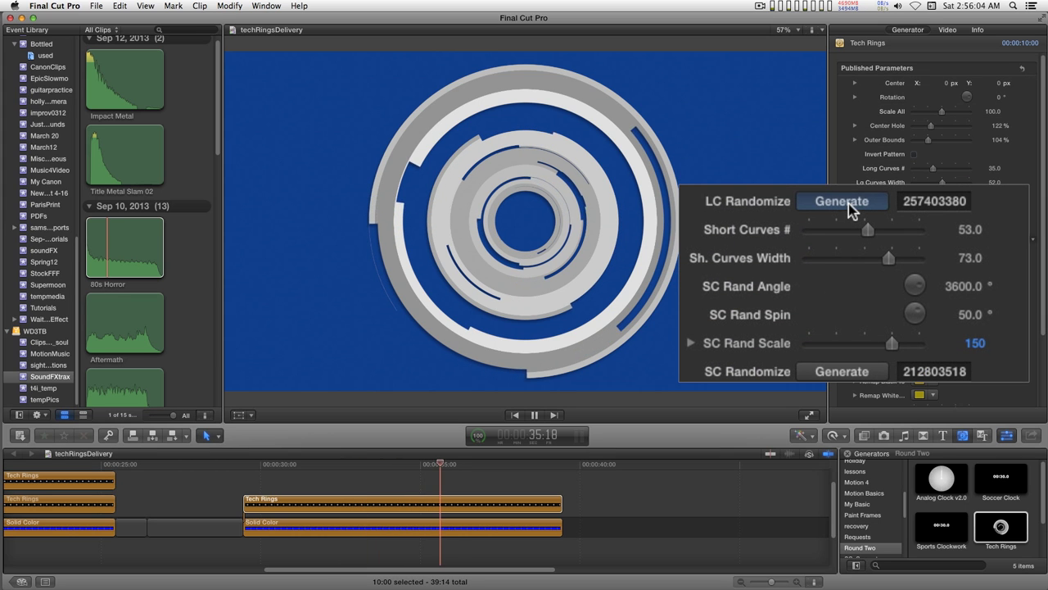
Step: Reseed the short-curve layout several times, then the long-curve layout twice
{"action": "left_click", "coordinate": [842, 372]}
{"action": "left_click", "coordinate": [843, 373]}
{"action": "left_click", "coordinate": [842, 372]}
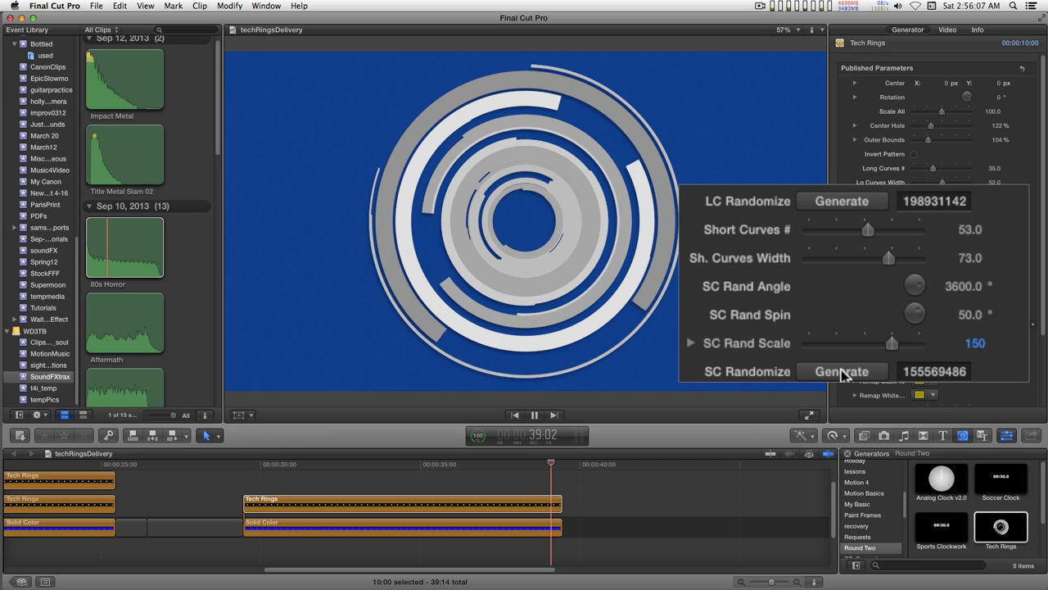
{"action": "left_click", "coordinate": [842, 372]}
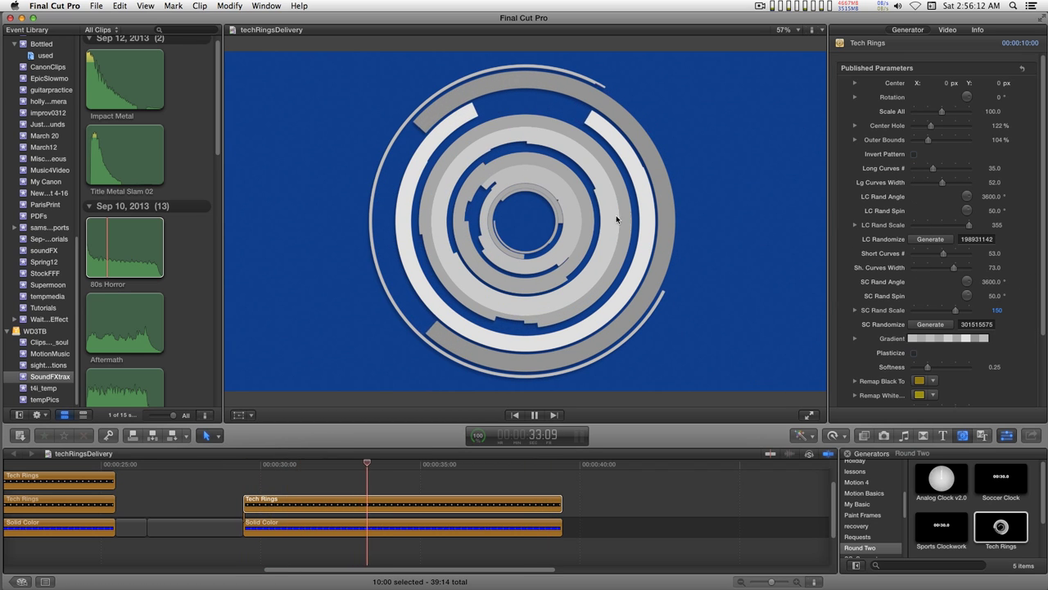
{"action": "left_click", "coordinate": [940, 239]}
{"action": "left_click", "coordinate": [939, 239]}
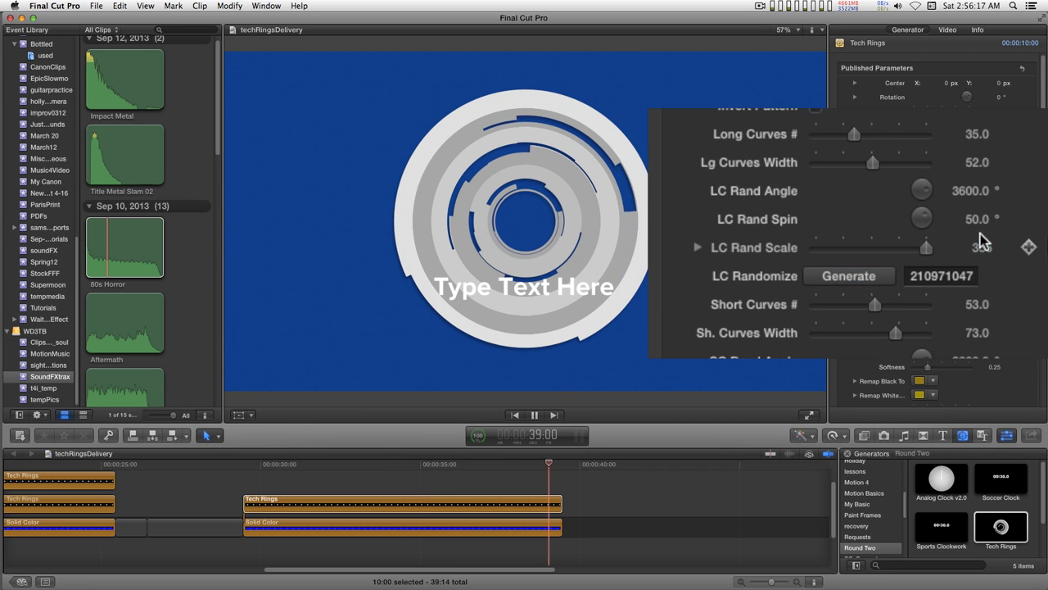
Step: Spin the long curves to 318°, lower short-curve angle to 3016.3°, and reseed short curves
{"action": "left_click_drag", "start_coordinate": [978, 221], "coordinate": [980, 188]}
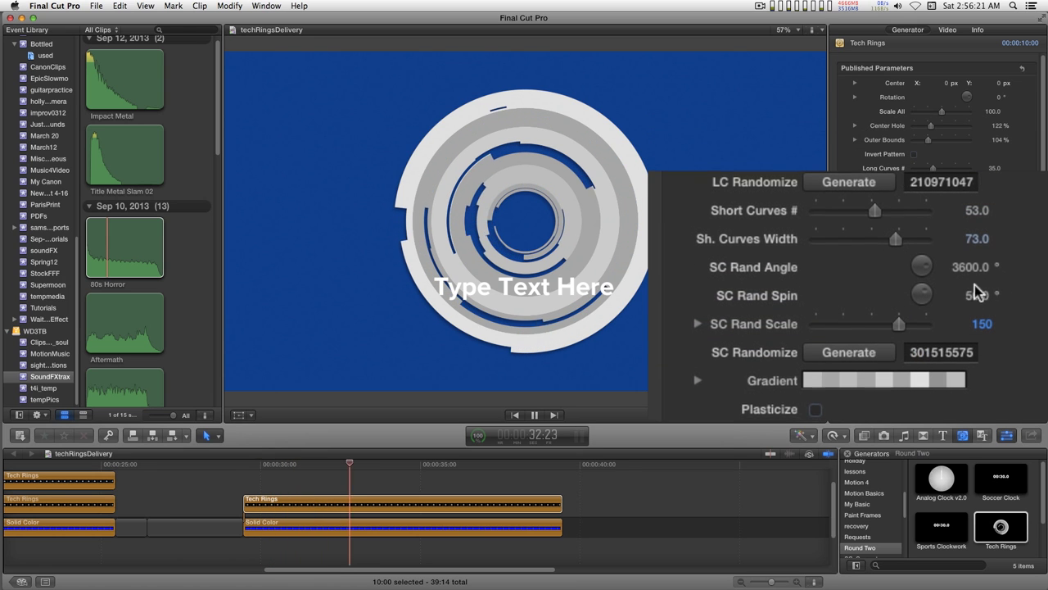
{"action": "mouse_move", "coordinate": [964, 272]}
{"action": "left_mouse_down"}
{"action": "mouse_move", "coordinate": [964, 295]}
{"action": "mouse_move", "coordinate": [963, 282]}
{"action": "left_mouse_up"}
{"action": "left_click_drag", "start_coordinate": [1028, 249], "coordinate": [880, 223]}
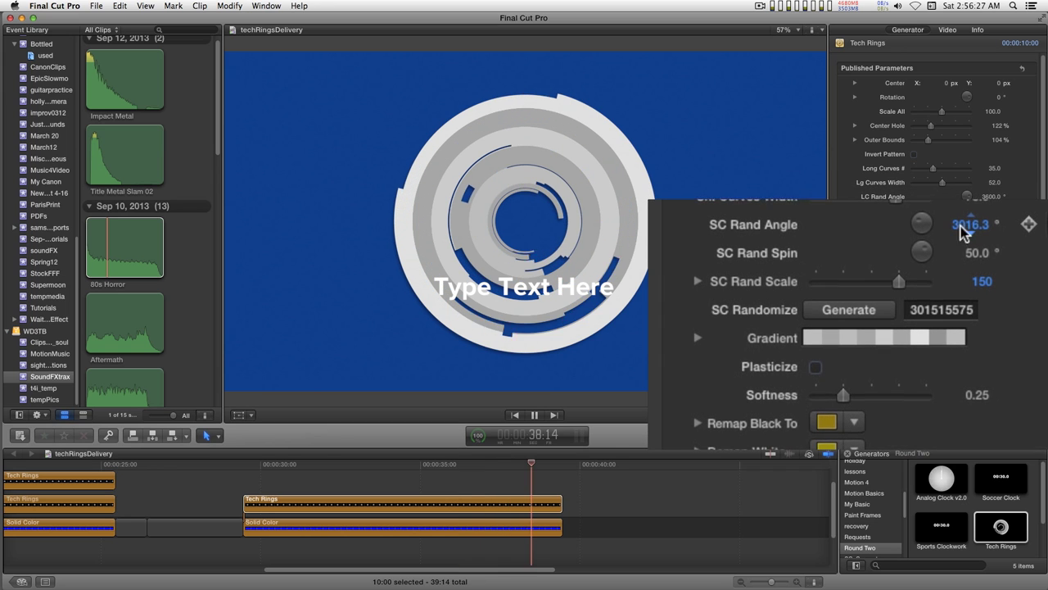
{"action": "left_click", "coordinate": [860, 301]}
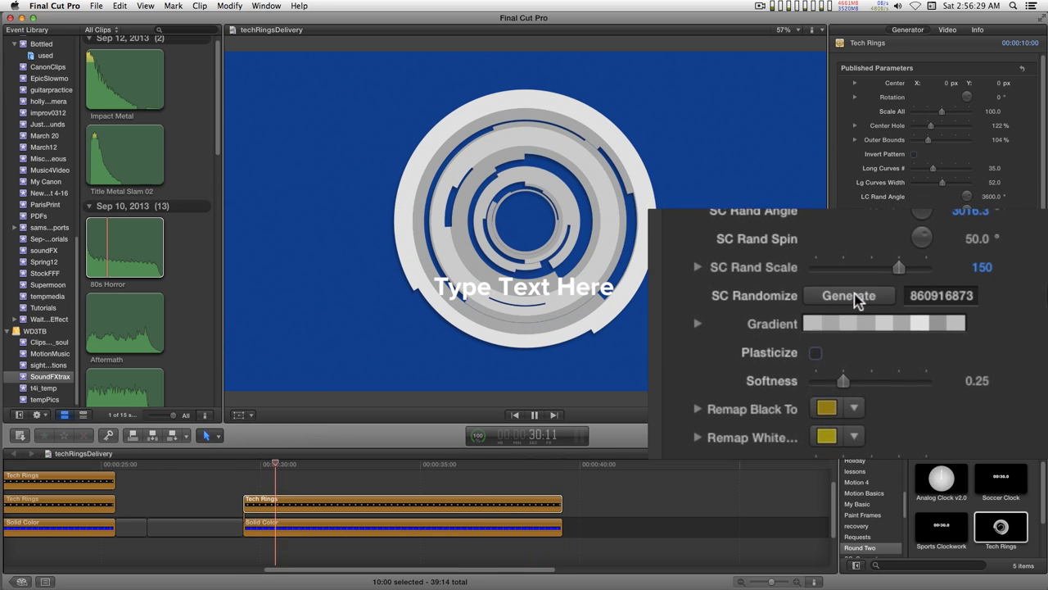
{"action": "left_click", "coordinate": [858, 296]}
{"action": "left_click", "coordinate": [856, 295]}
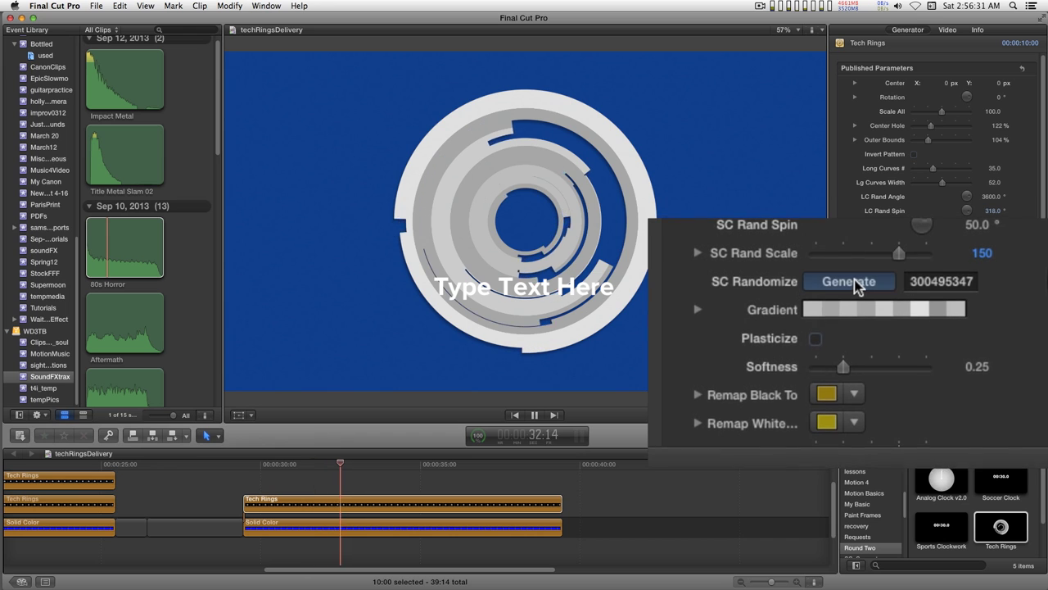
{"action": "left_click", "coordinate": [856, 283]}
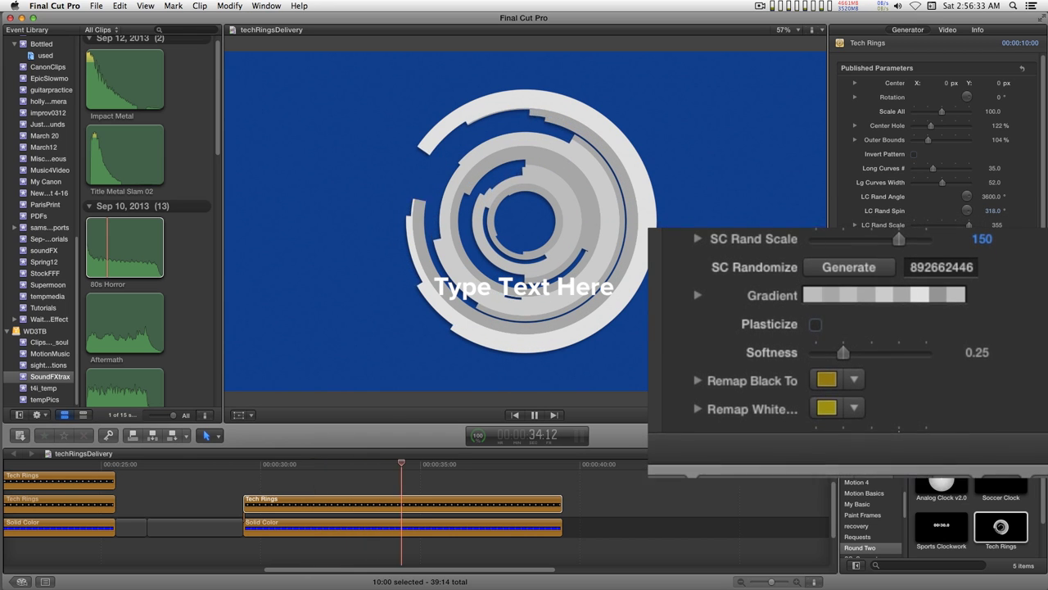
{"action": "scroll", "coordinate": [942, 123], "scroll_direction": "down", "scroll_amount": 5}
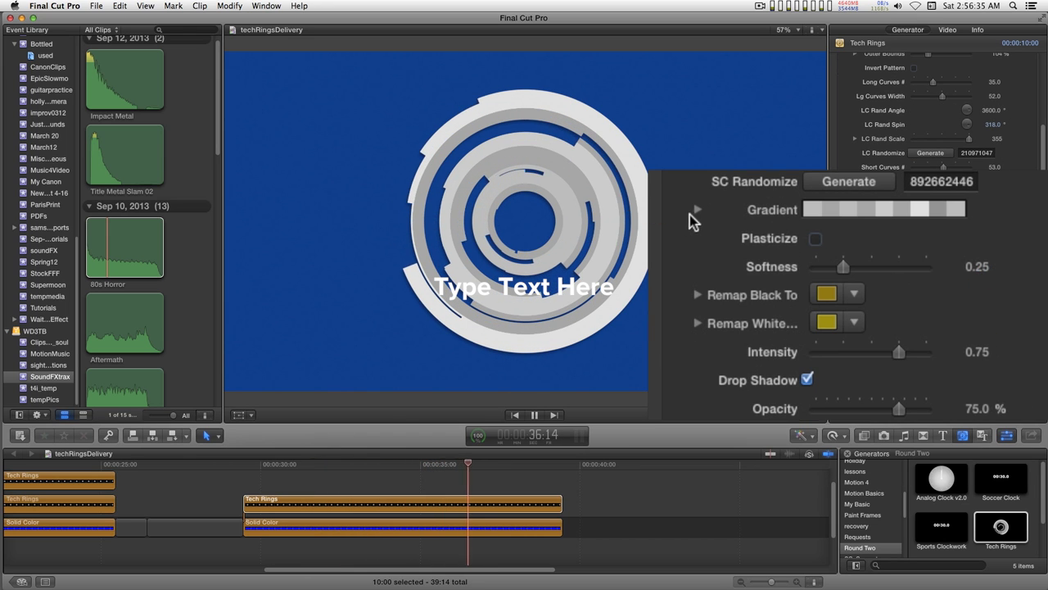
Step: Turn on Plasticize for the rings and begin lowering its softness
{"action": "left_click", "coordinate": [697, 208]}
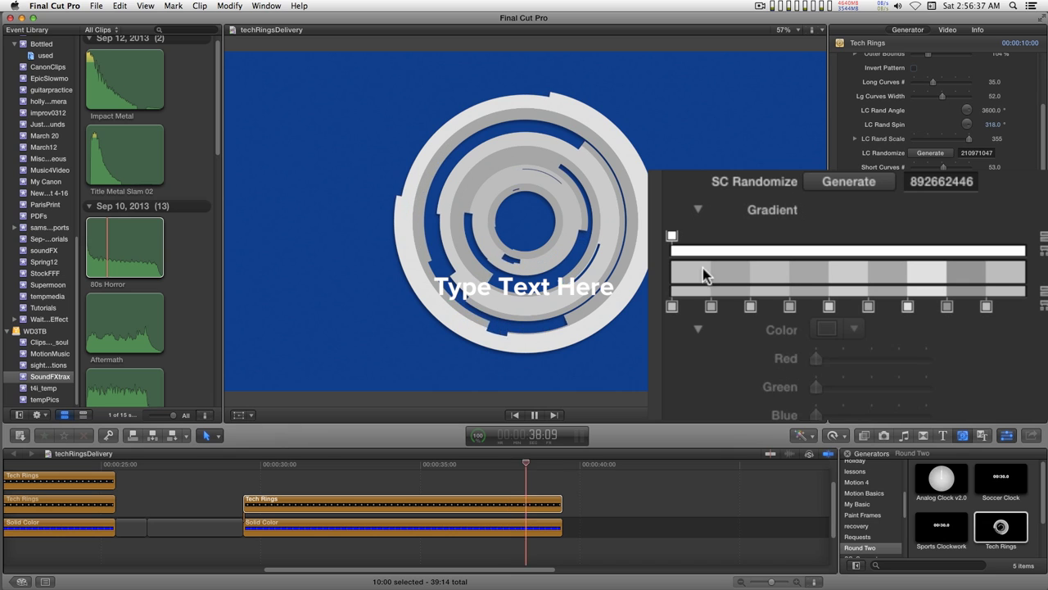
{"action": "left_click", "coordinate": [697, 209]}
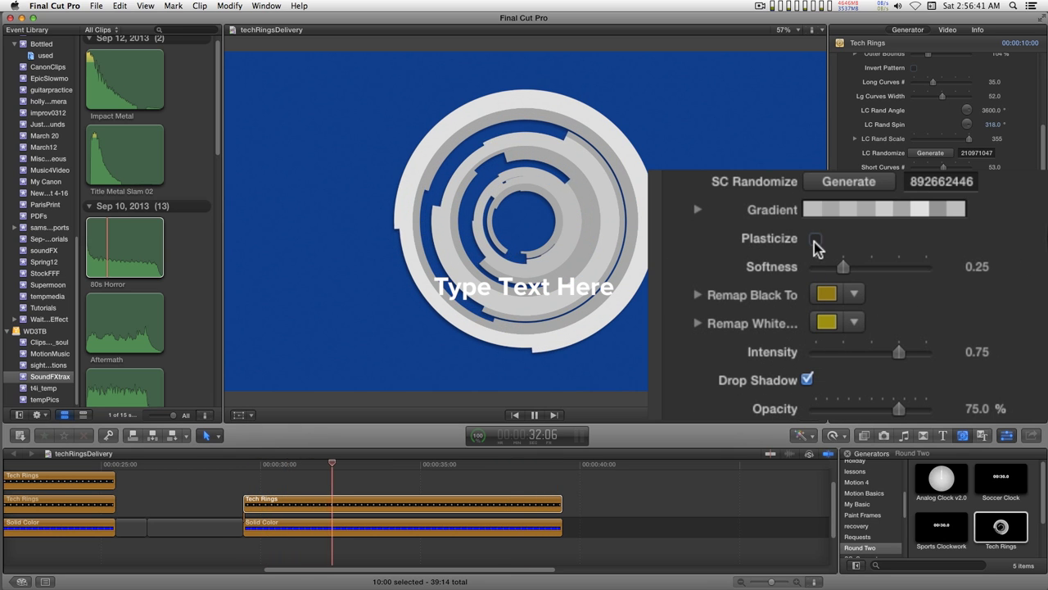
{"action": "left_click", "coordinate": [816, 239]}
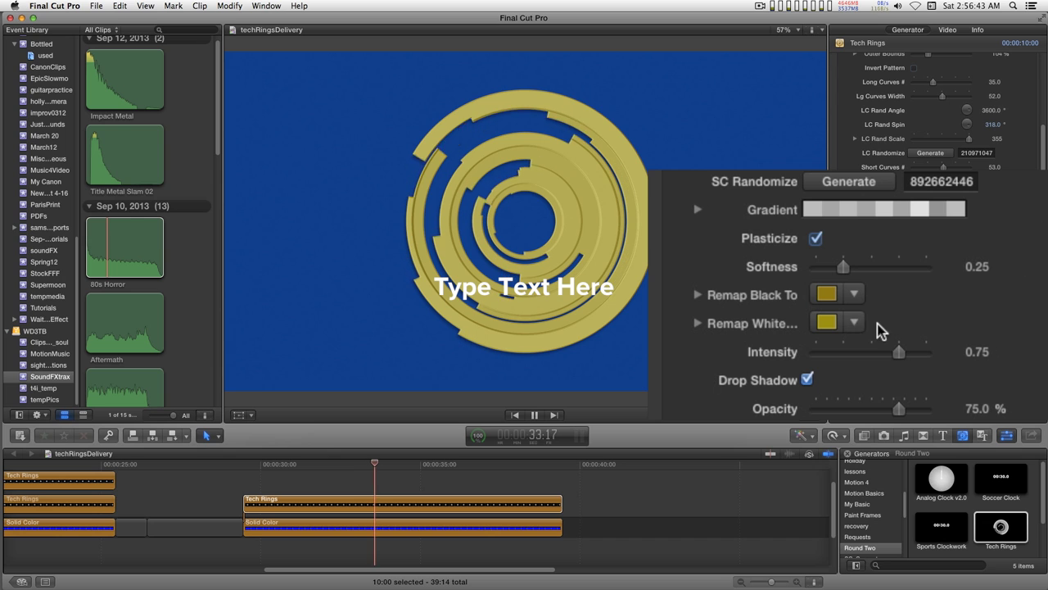
{"action": "left_click_drag", "start_coordinate": [838, 265], "coordinate": [831, 266]}
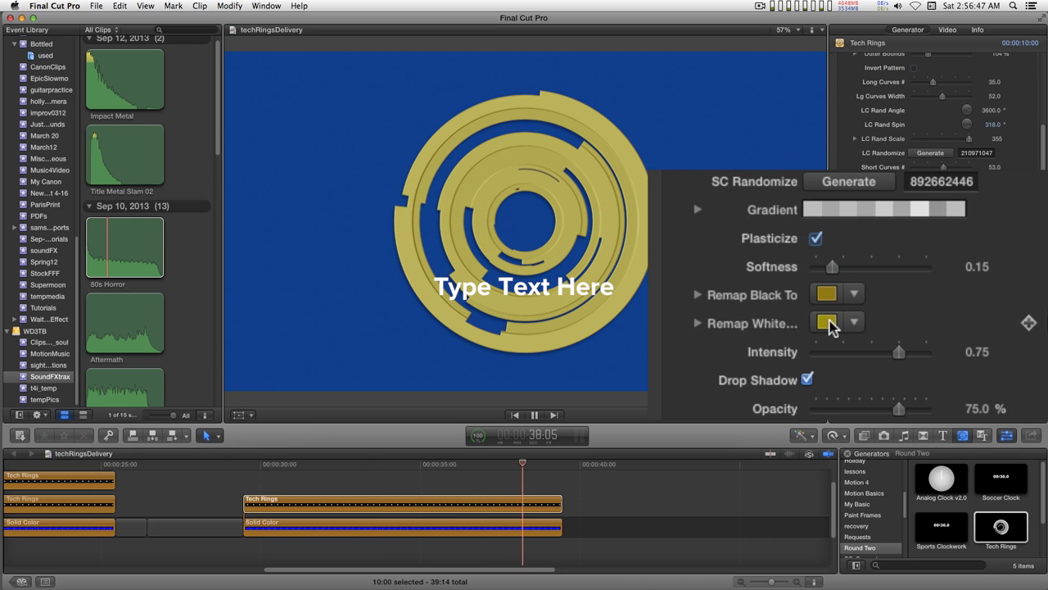
Step: Remap white to grey, set softness 0.15 and intensity 0.26, and remap black near-black
{"action": "left_click_drag", "start_coordinate": [830, 324], "coordinate": [888, 414]}
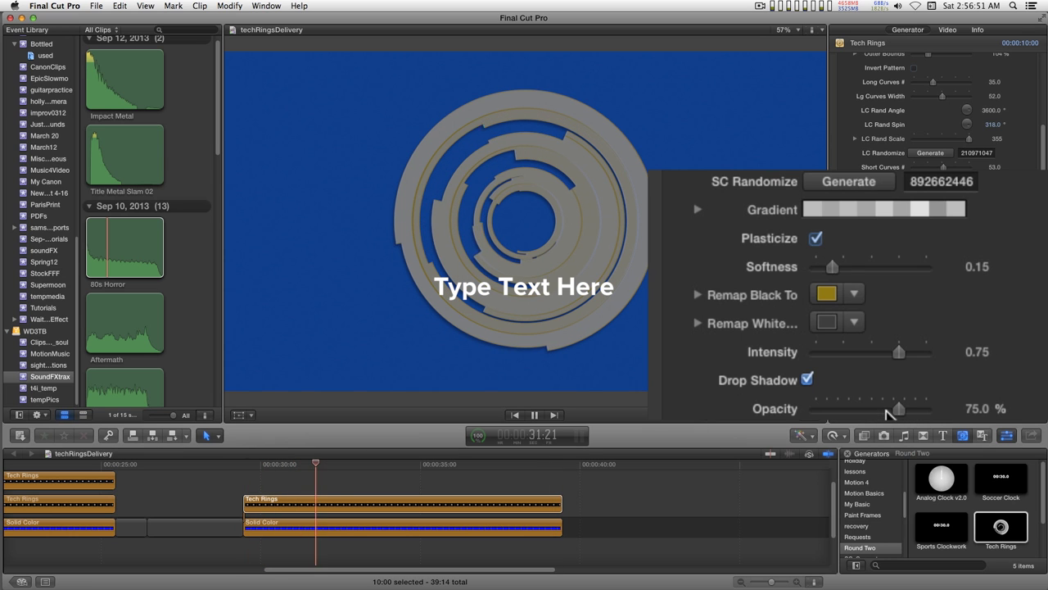
{"action": "left_click_drag", "start_coordinate": [853, 267], "coordinate": [830, 268]}
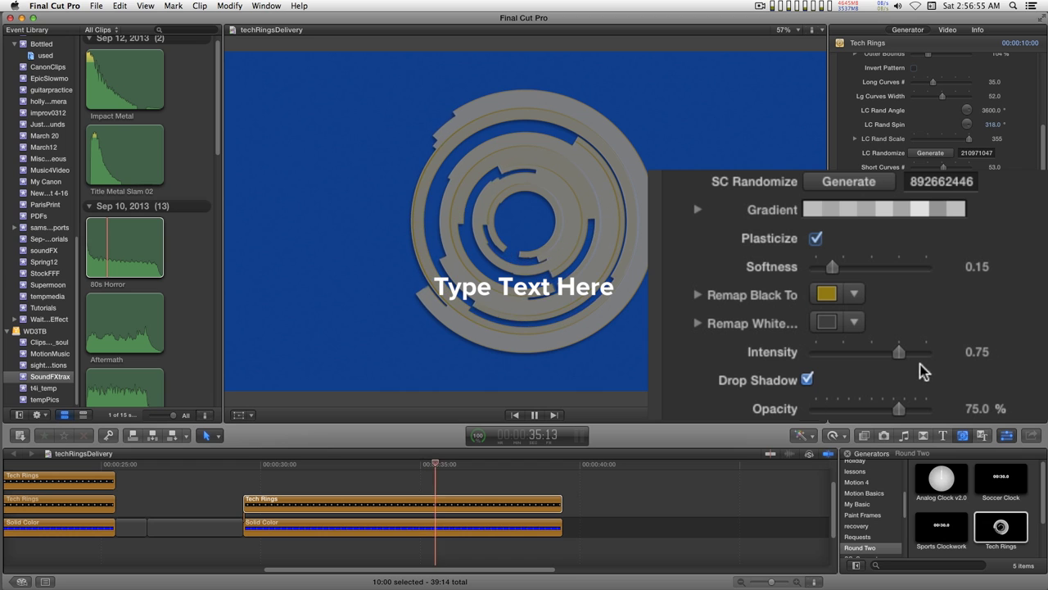
{"action": "left_click_drag", "start_coordinate": [878, 352], "coordinate": [852, 357]}
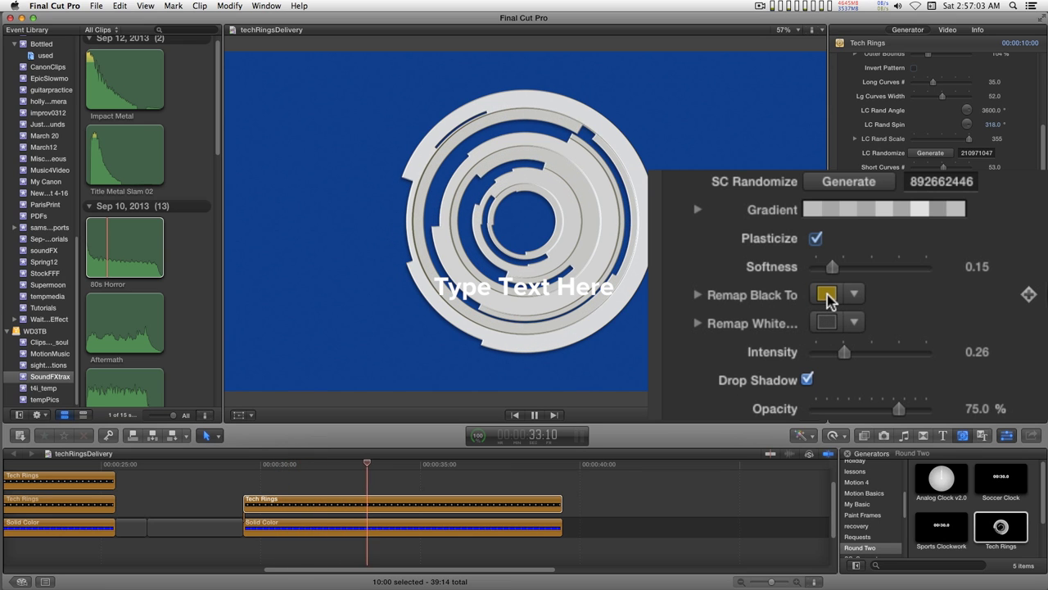
{"action": "left_click_drag", "start_coordinate": [828, 299], "coordinate": [917, 393]}
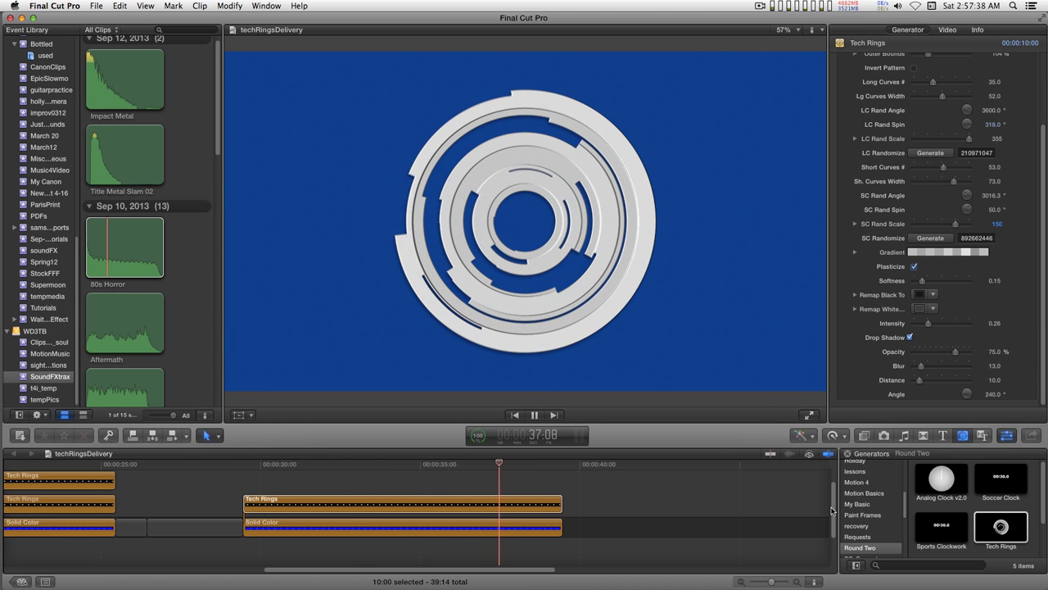
Step: Place a second Tech Rings copy one lane higher over the blue solid and invert its pattern
{"action": "scroll", "coordinate": [745, 508], "scroll_direction": "up", "scroll_amount": 1}
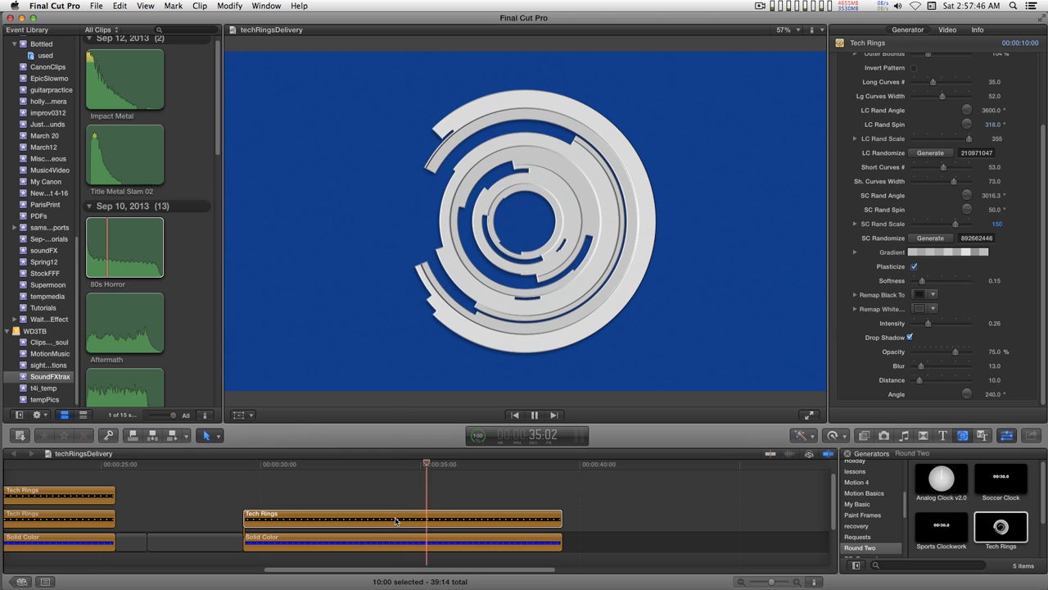
{"action": "left_click_drag", "start_coordinate": [395, 520], "coordinate": [392, 496]}
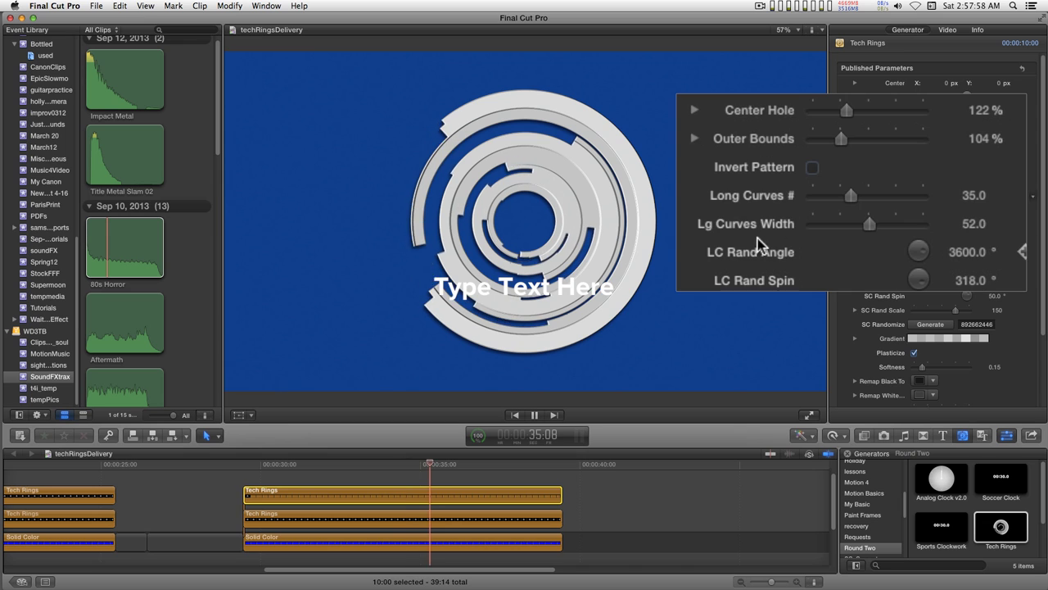
{"action": "left_click", "coordinate": [812, 169]}
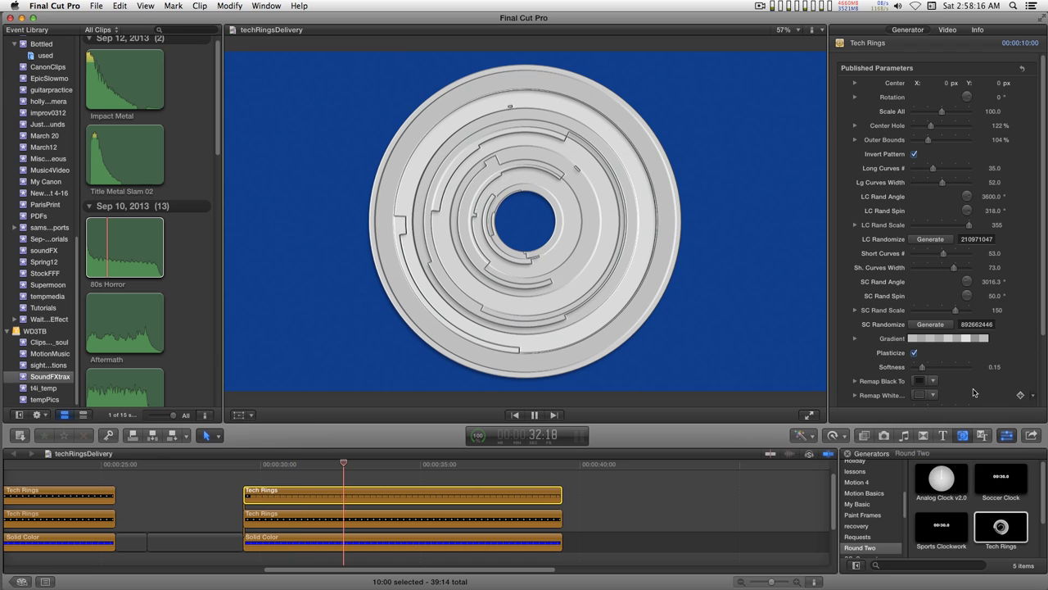
Step: Tint the top rings pale blue and colour the lower rings yellow
{"action": "scroll", "coordinate": [918, 399], "scroll_direction": "down", "scroll_amount": 1}
{"action": "left_click", "coordinate": [919, 394]}
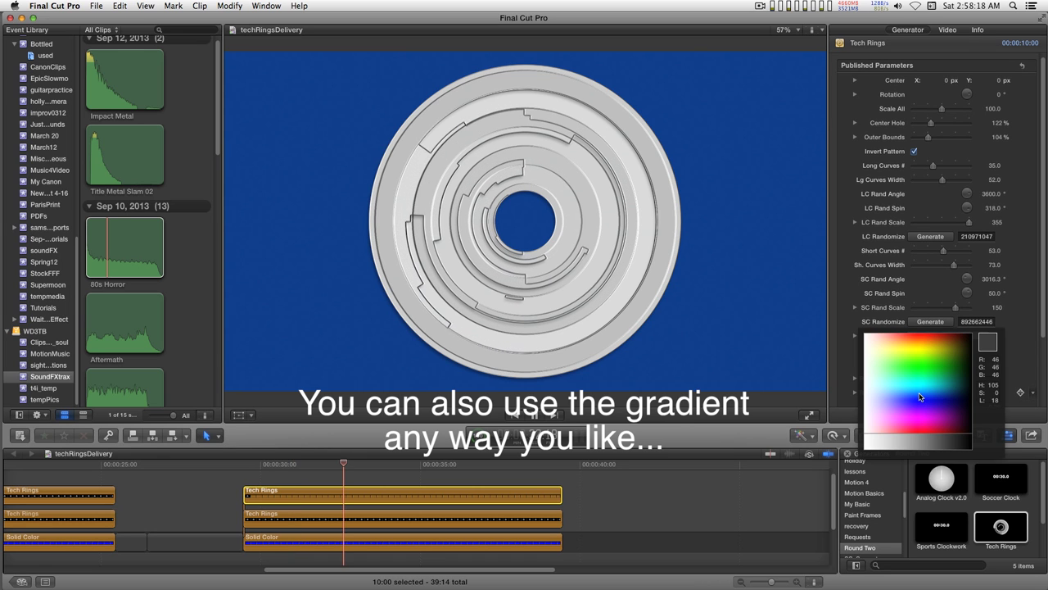
{"action": "left_click_drag", "start_coordinate": [919, 397], "coordinate": [927, 399]}
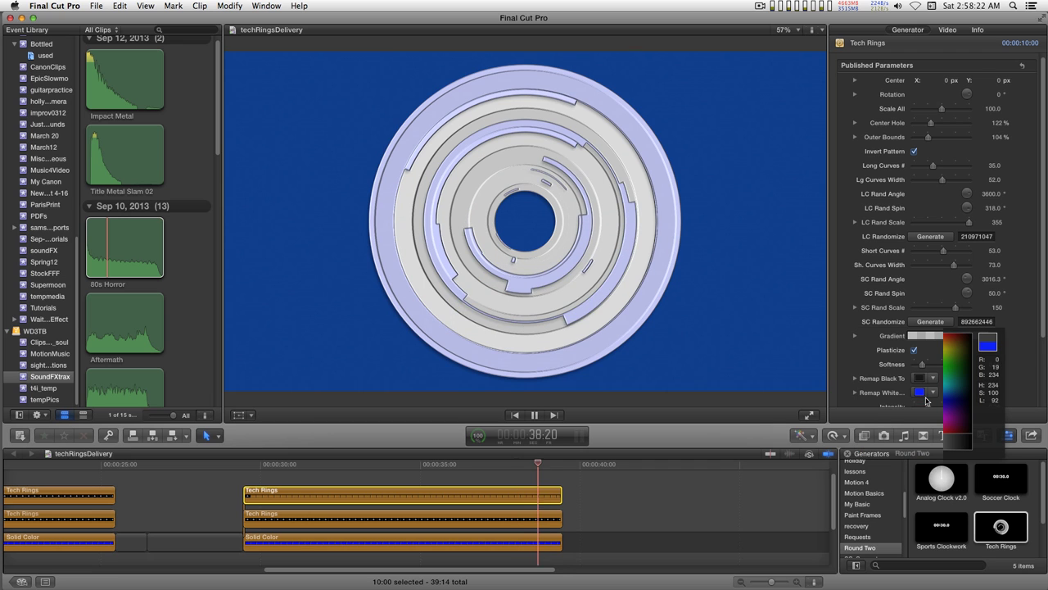
{"action": "left_click", "coordinate": [510, 517]}
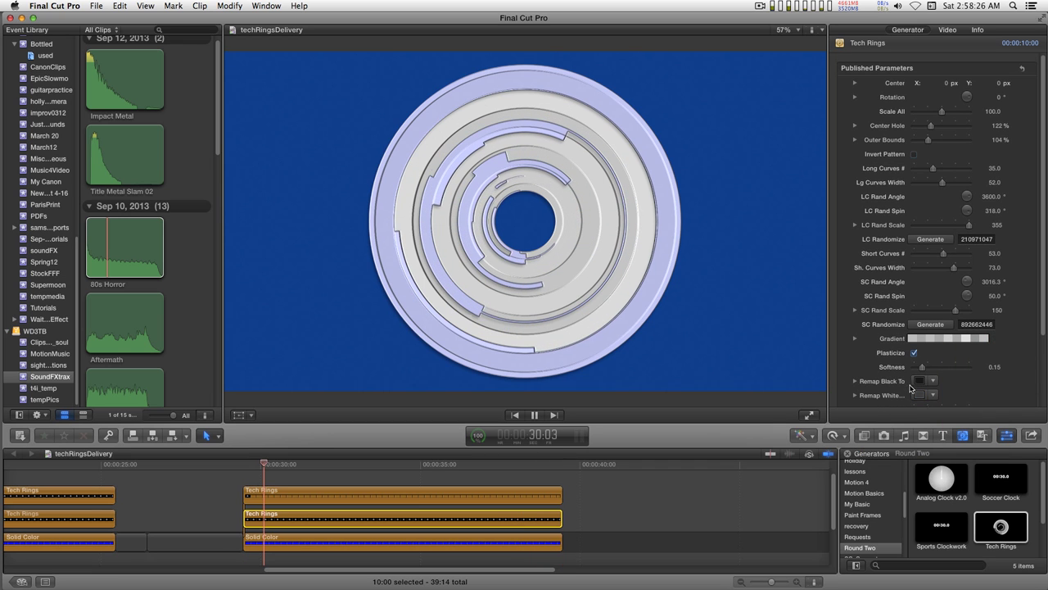
{"action": "left_click_drag", "start_coordinate": [919, 381], "coordinate": [926, 352]}
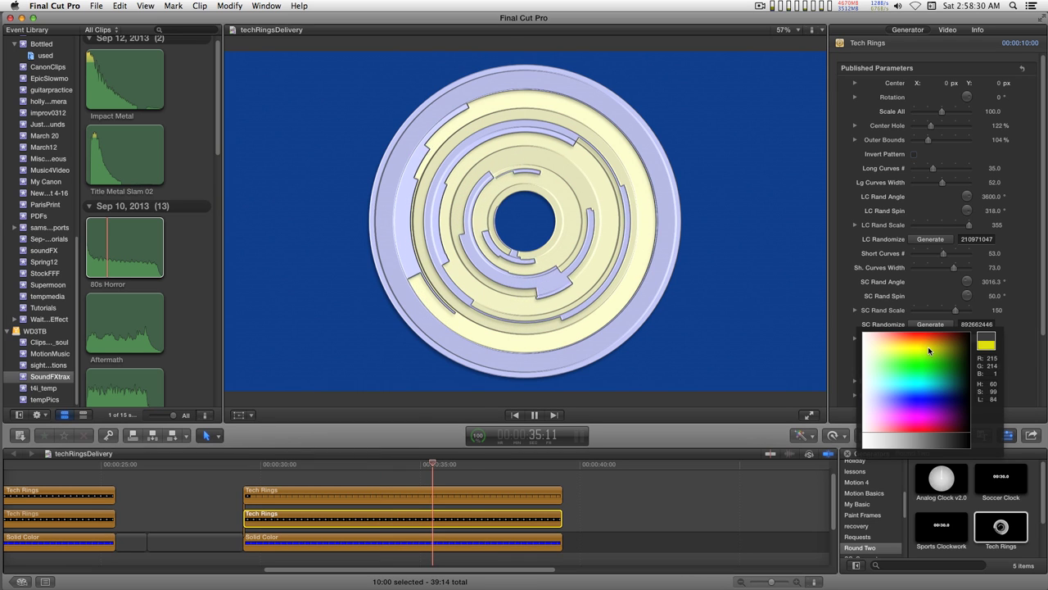
{"action": "left_click", "coordinate": [928, 346]}
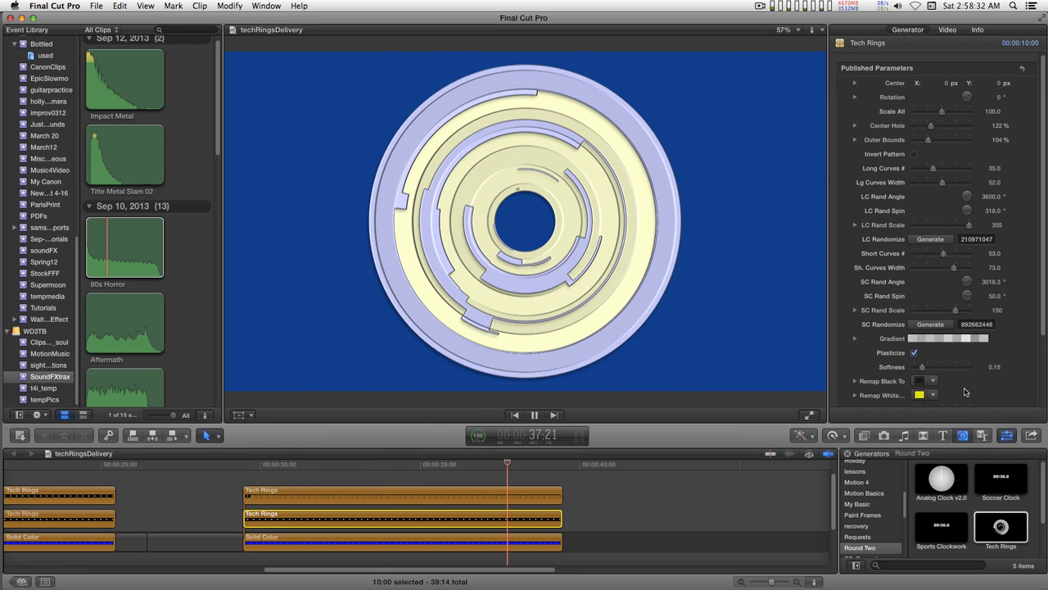
Step: Adjust the drop shadow and colour intensity, raising the shadow blur to 19
{"action": "scroll", "coordinate": [965, 392], "scroll_direction": "down", "scroll_amount": 3}
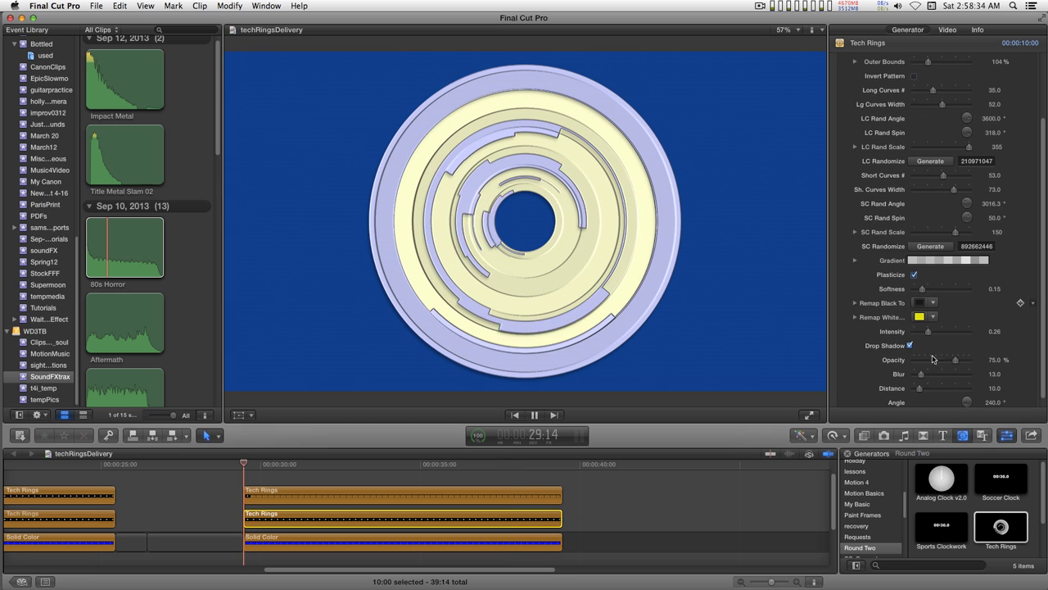
{"action": "scroll", "coordinate": [936, 336], "scroll_direction": "down", "scroll_amount": 1}
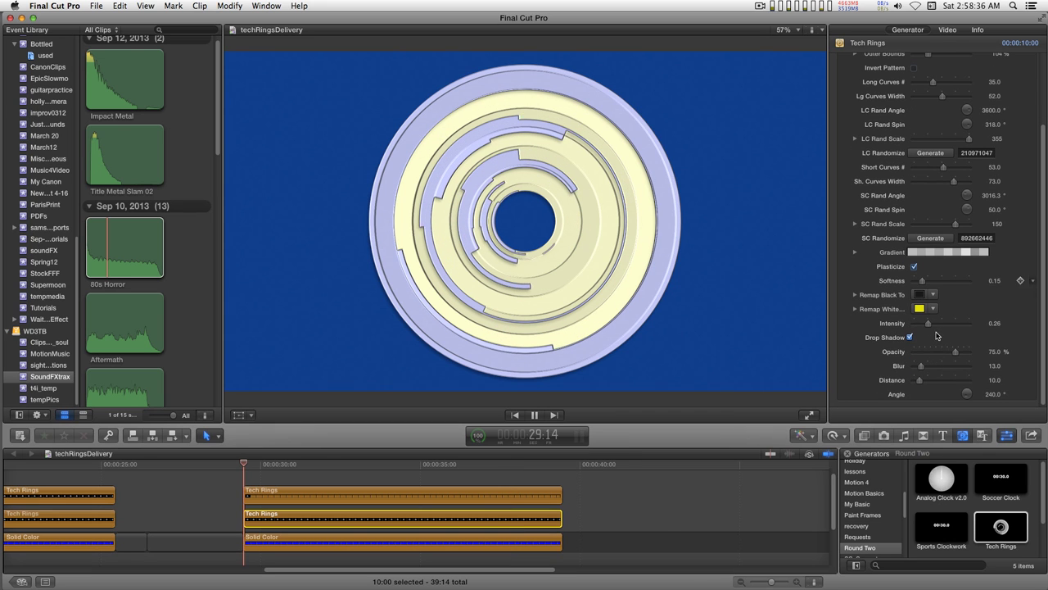
{"action": "left_click", "coordinate": [909, 337]}
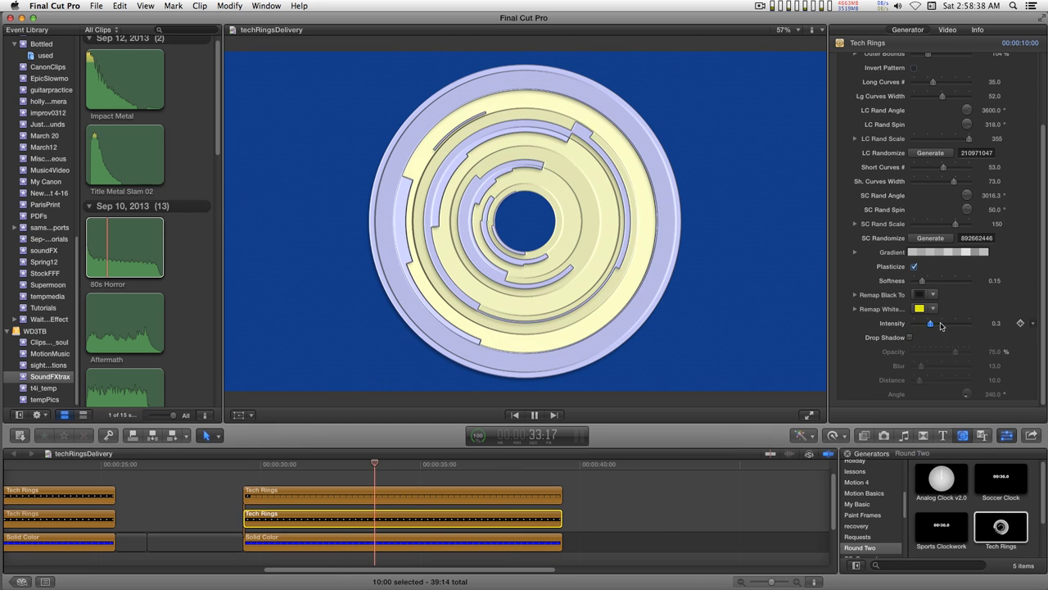
{"action": "left_click_drag", "start_coordinate": [930, 326], "coordinate": [946, 326]}
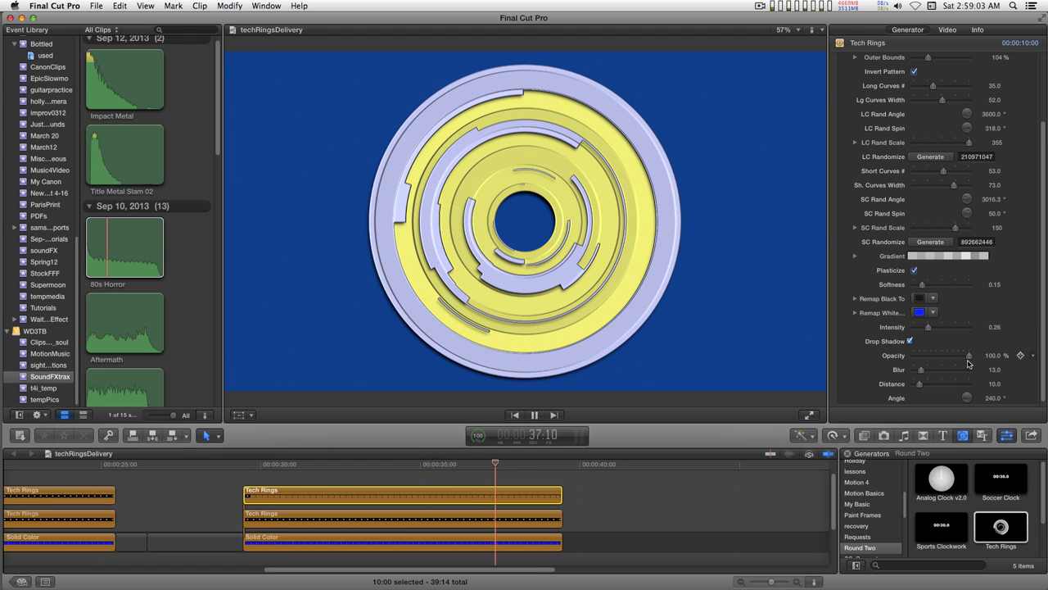
{"action": "left_click_drag", "start_coordinate": [921, 369], "coordinate": [925, 370]}
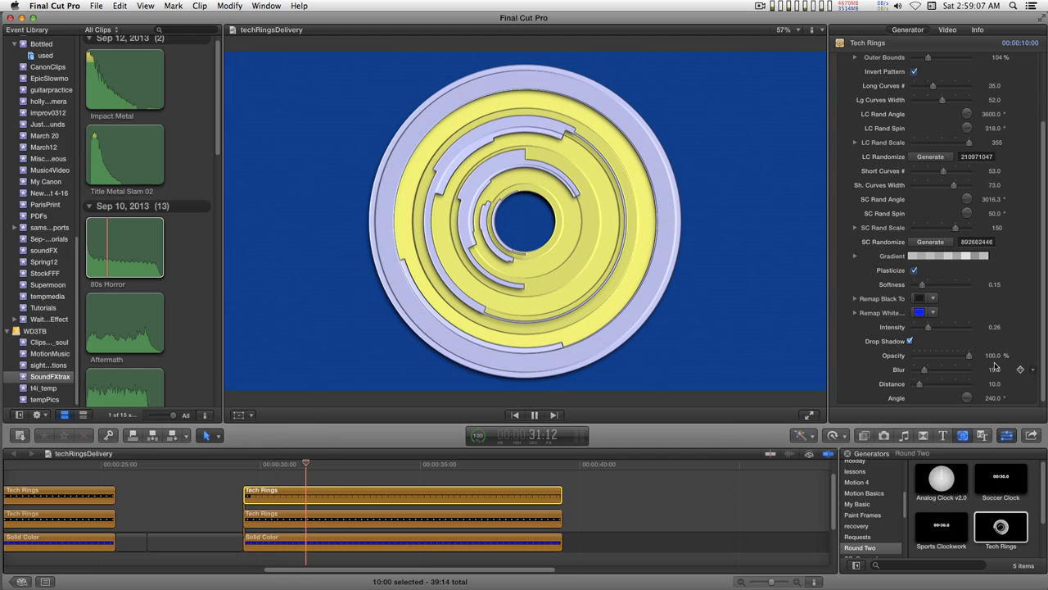
Step: Try plastic softness values up to 1.0, then settle around 0.56
{"action": "left_click_drag", "start_coordinate": [922, 284], "coordinate": [989, 288]}
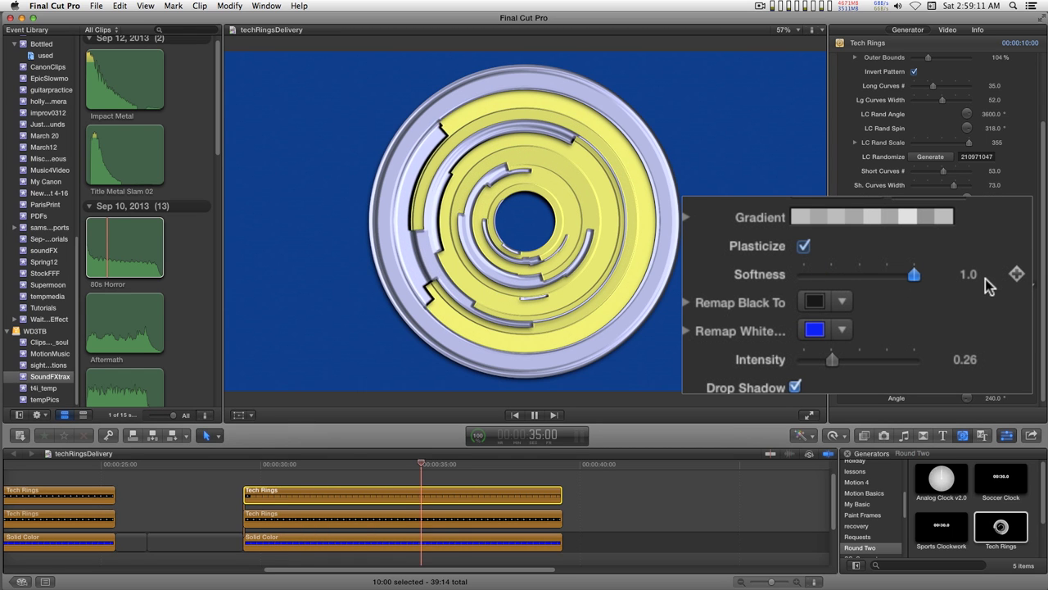
{"action": "left_click_drag", "start_coordinate": [988, 282], "coordinate": [1016, 291]}
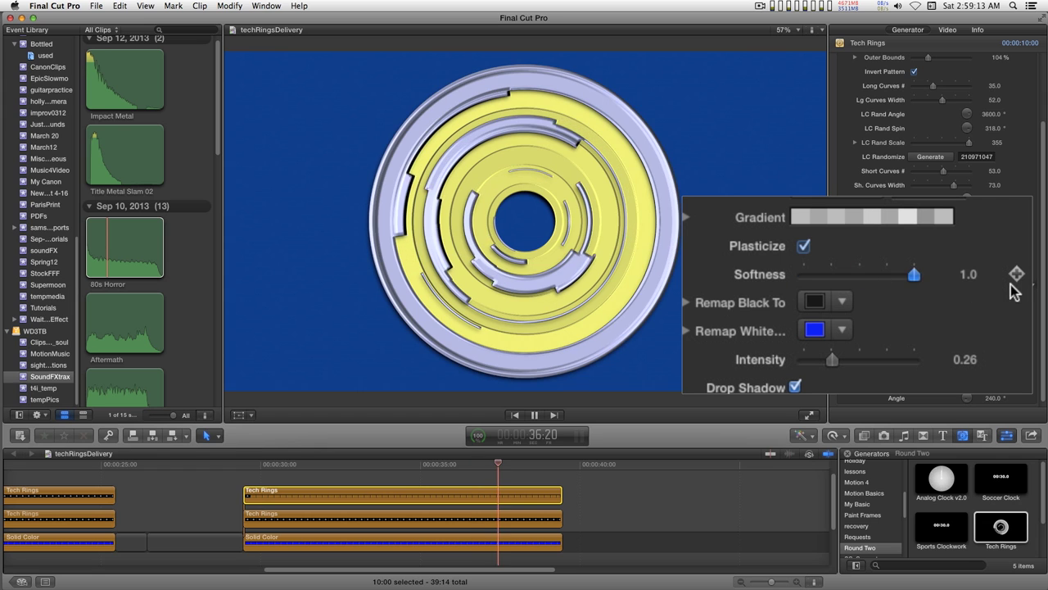
{"action": "left_click_drag", "start_coordinate": [886, 281], "coordinate": [923, 288]}
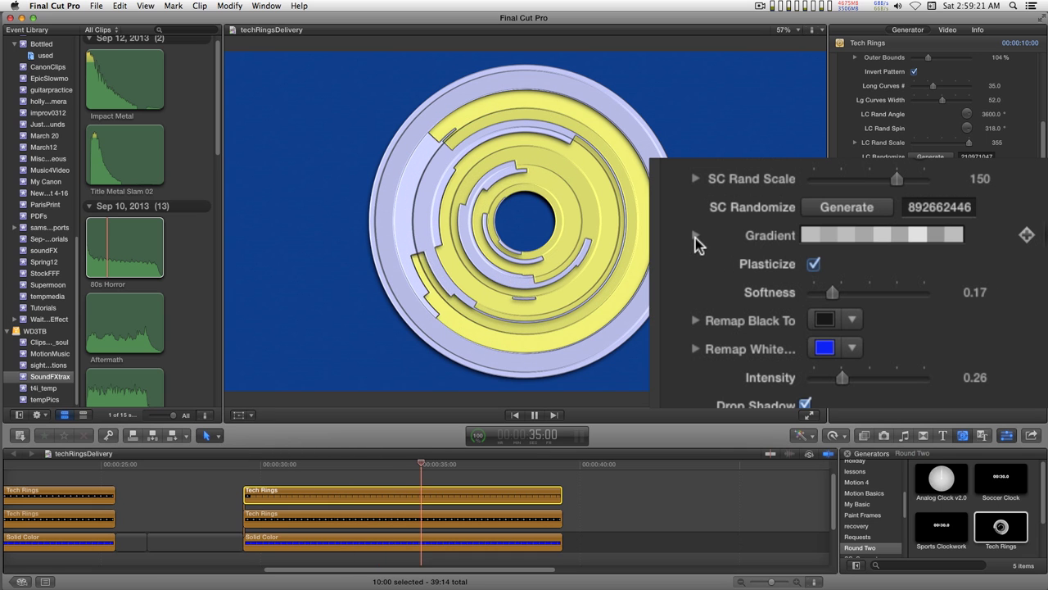
Step: Reposition four grey stops along the rings' gradient bar to change the shading
{"action": "left_click", "coordinate": [696, 238]}
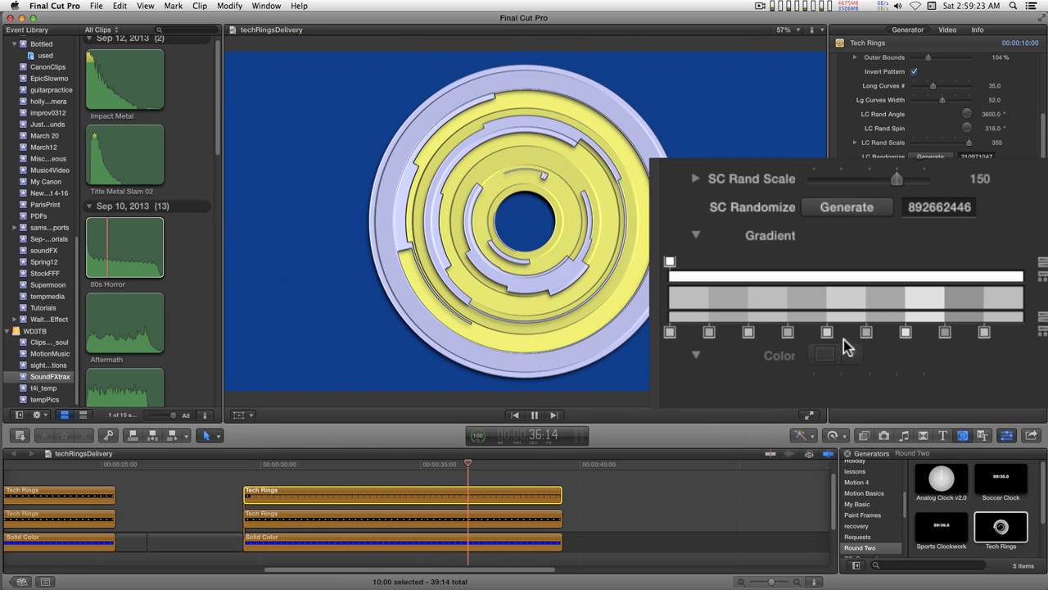
{"action": "left_click_drag", "start_coordinate": [827, 332], "coordinate": [882, 333]}
{"action": "left_click_drag", "start_coordinate": [748, 332], "coordinate": [771, 336]}
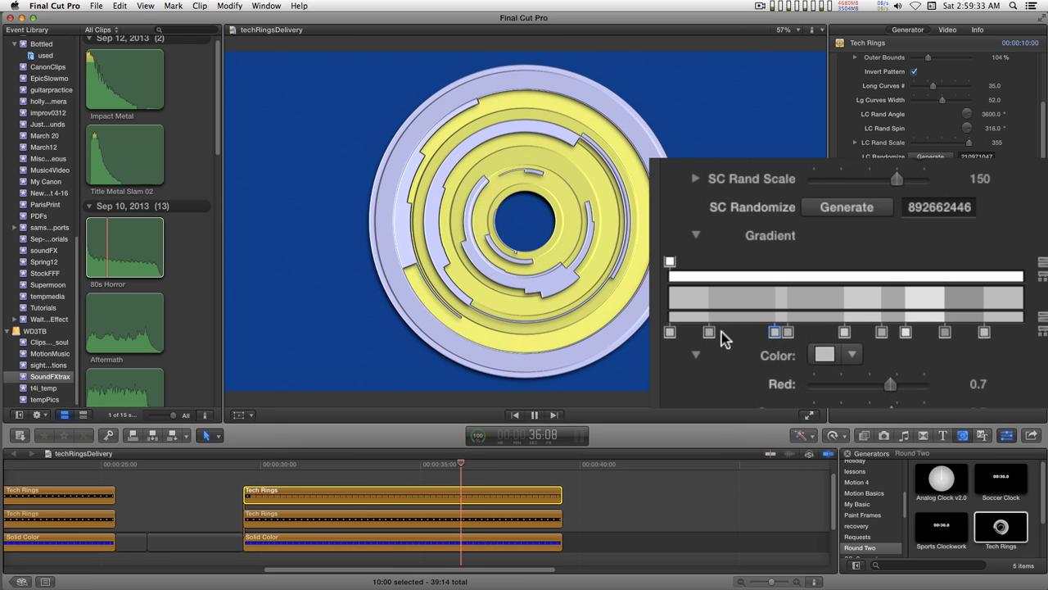
{"action": "mouse_move", "coordinate": [710, 334]}
{"action": "left_mouse_down"}
{"action": "mouse_move", "coordinate": [689, 336]}
{"action": "mouse_move", "coordinate": [706, 332]}
{"action": "left_mouse_up"}
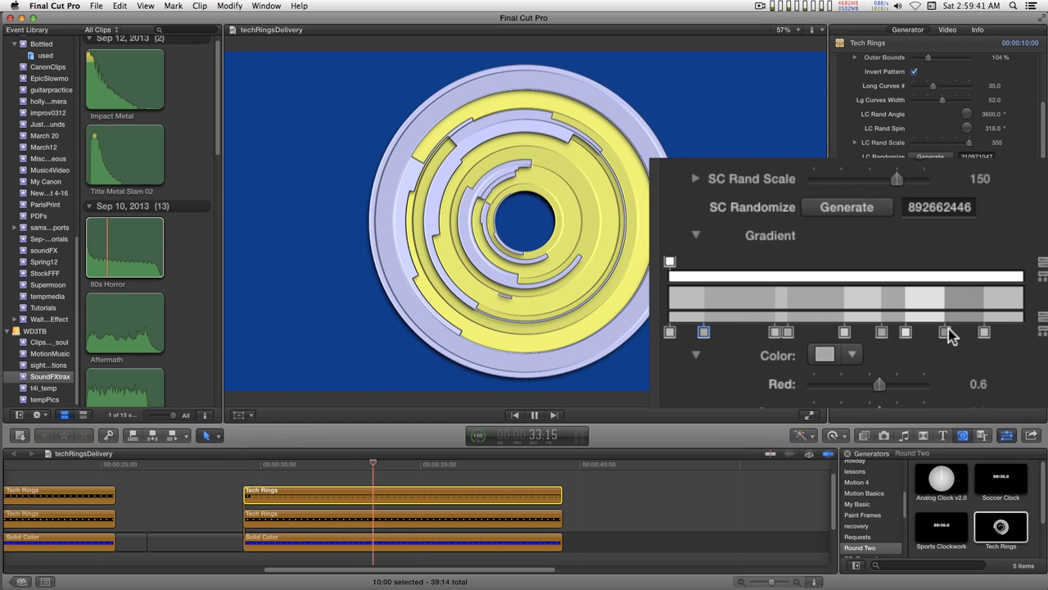
{"action": "left_click_drag", "start_coordinate": [946, 333], "coordinate": [921, 336]}
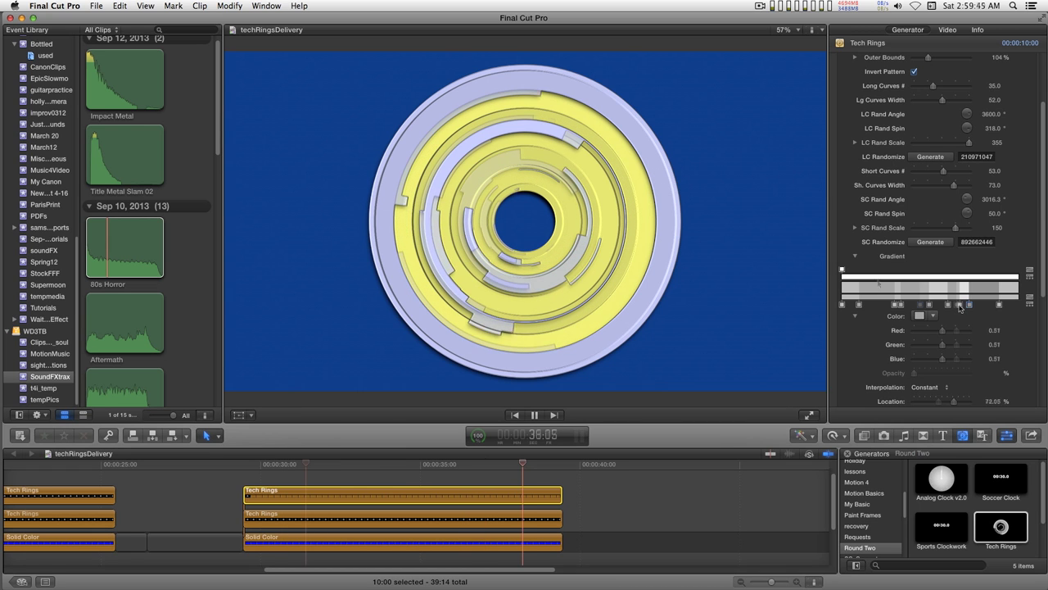
{"action": "scroll", "coordinate": [1046, 223], "scroll_direction": "up", "scroll_amount": 5}
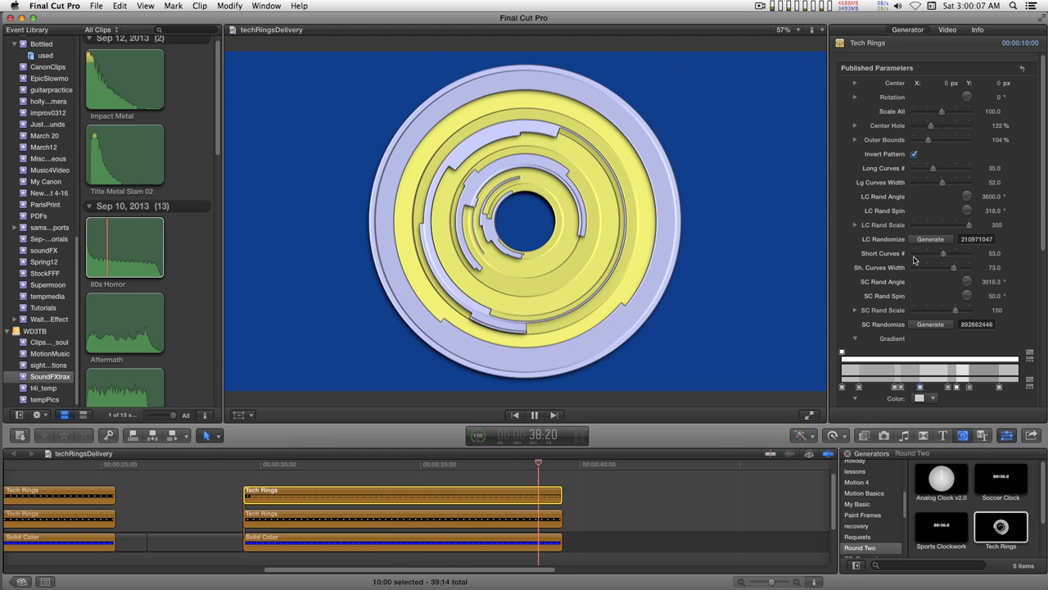
Step: Generate new long- and short-curve seeds (191951465 and 24408923) for the inverted rings
{"action": "left_click", "coordinate": [931, 239]}
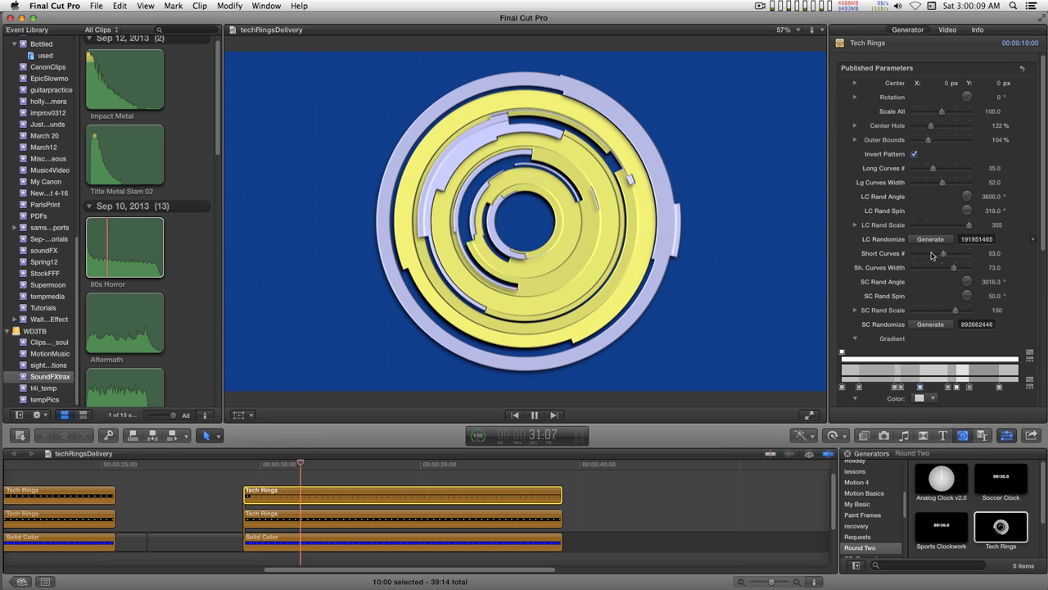
{"action": "left_click", "coordinate": [931, 324]}
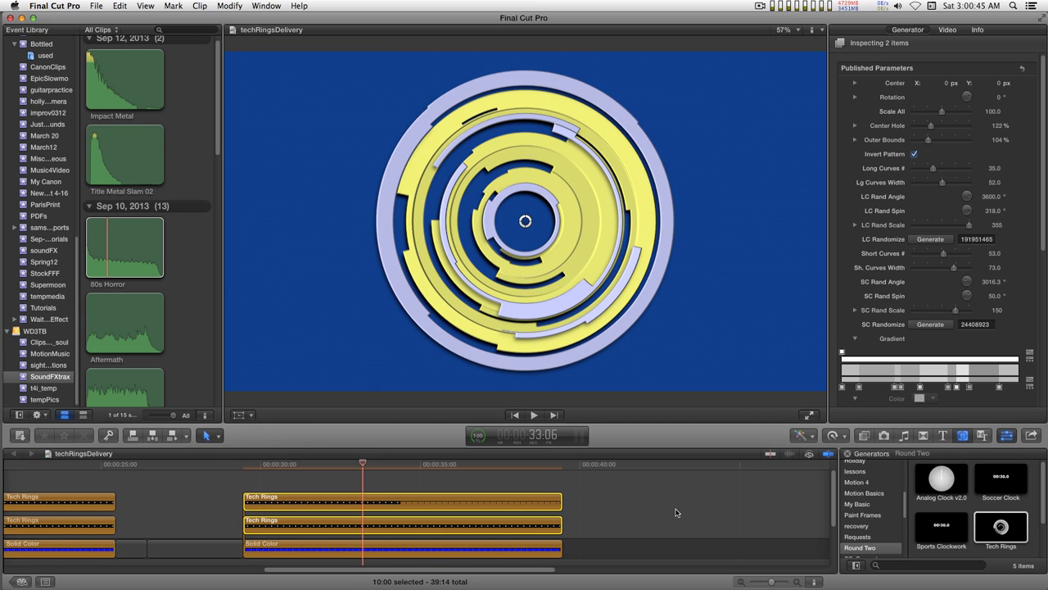
Step: Compound both Tech Rings clips as 'techRingsDelivery Clip' and scrub through to check it
{"action": "key", "text": "alt+g"}
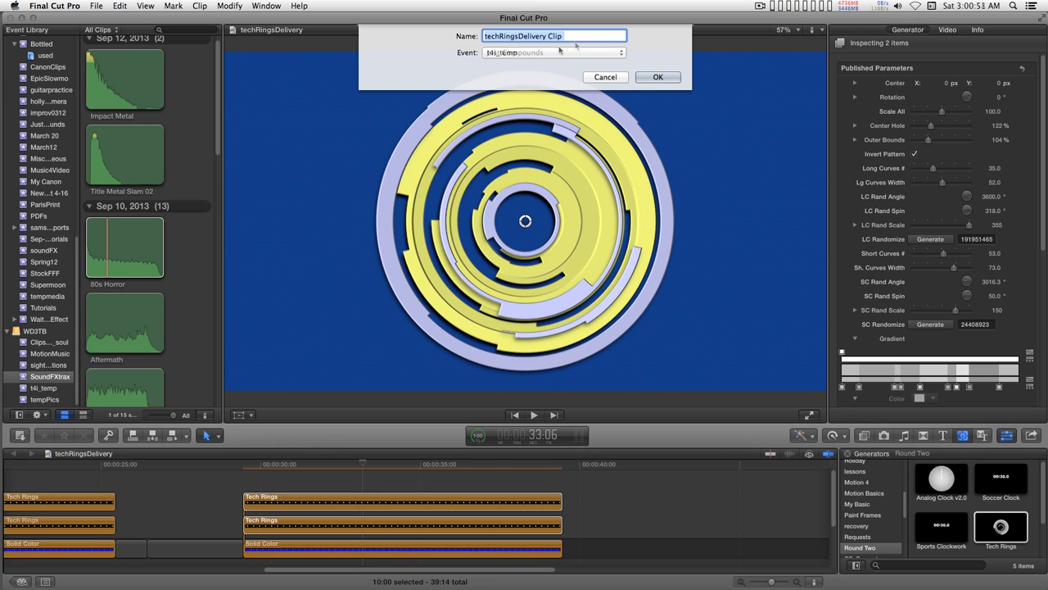
{"action": "left_click", "coordinate": [658, 77]}
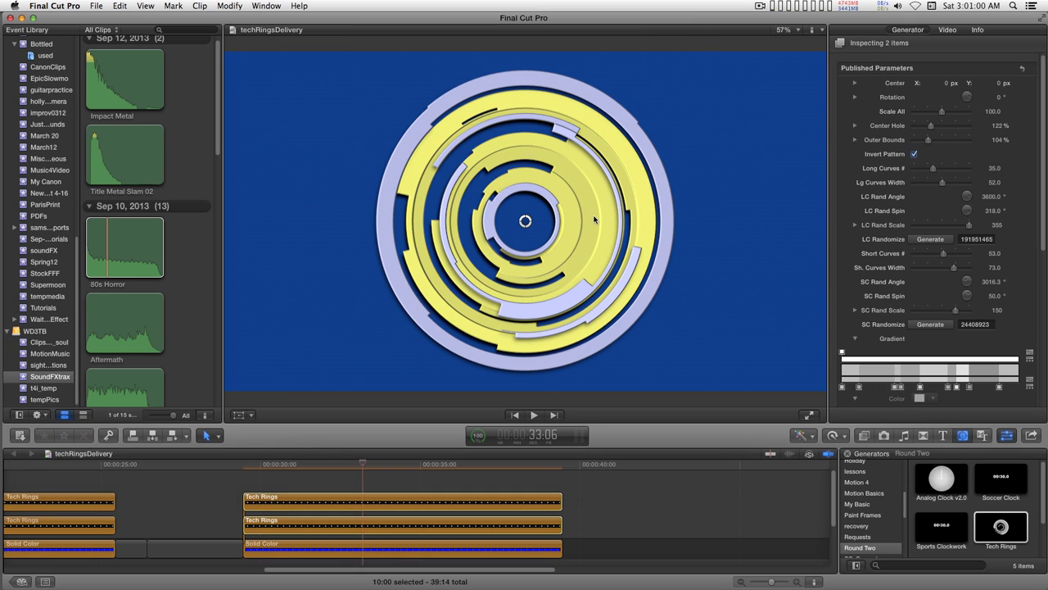
{"action": "key", "text": "super+4"}
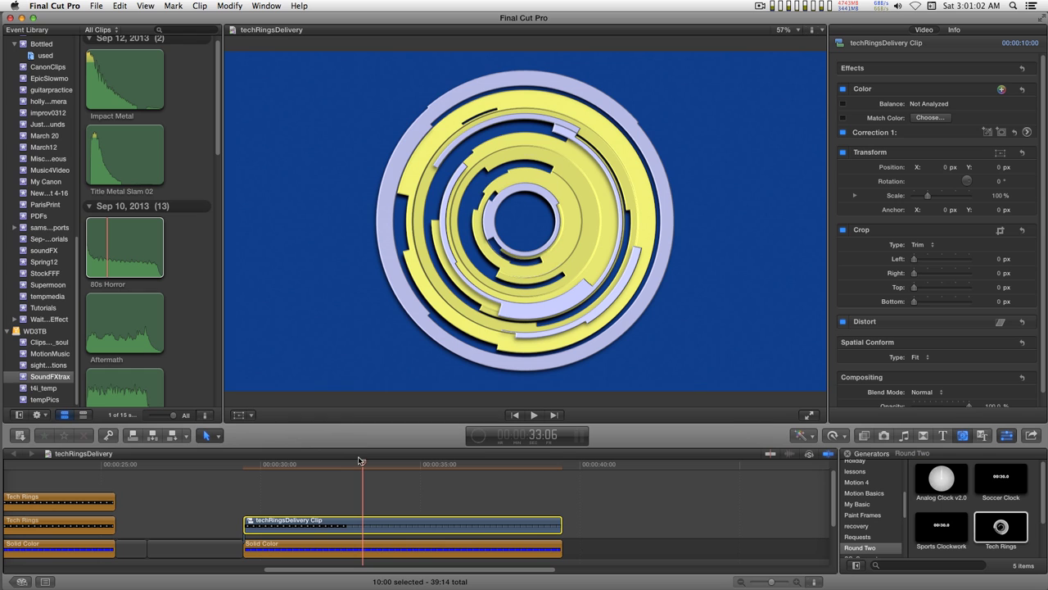
{"action": "left_click_drag", "start_coordinate": [362, 463], "coordinate": [493, 459]}
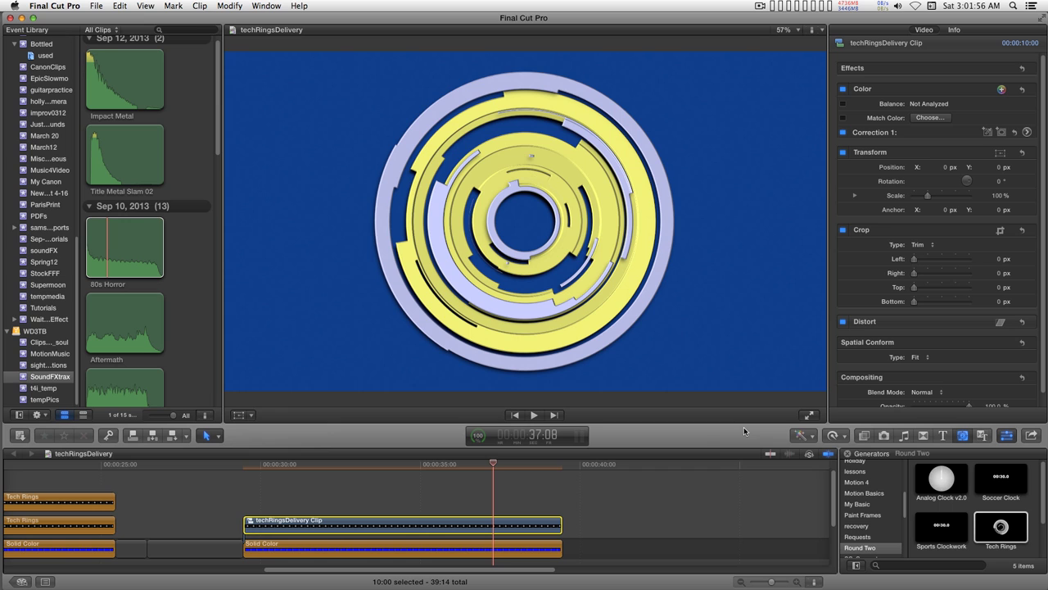
Step: Add a freeze hold at the playhead and lengthen it
{"action": "key", "text": "shift+h"}
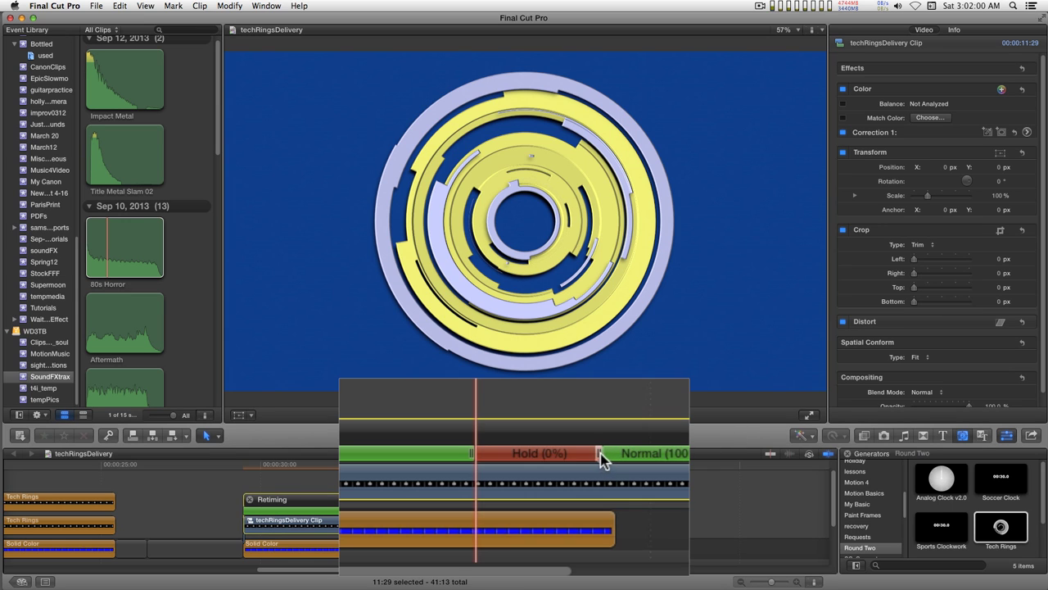
{"action": "left_click_drag", "start_coordinate": [600, 459], "coordinate": [620, 456]}
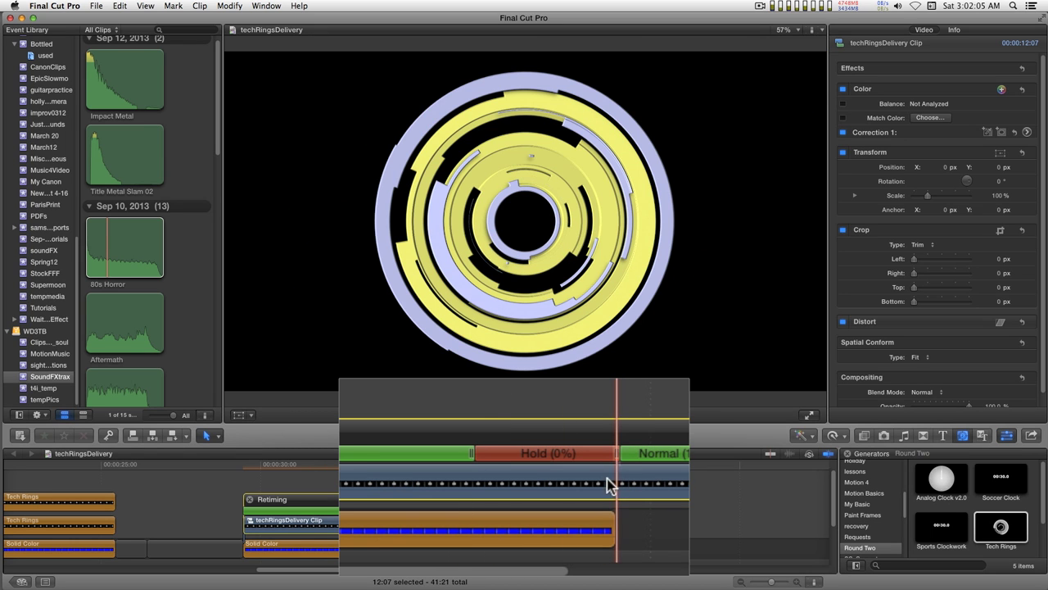
{"action": "left_click_drag", "start_coordinate": [616, 455], "coordinate": [658, 456]}
{"action": "left_click", "coordinate": [249, 499]}
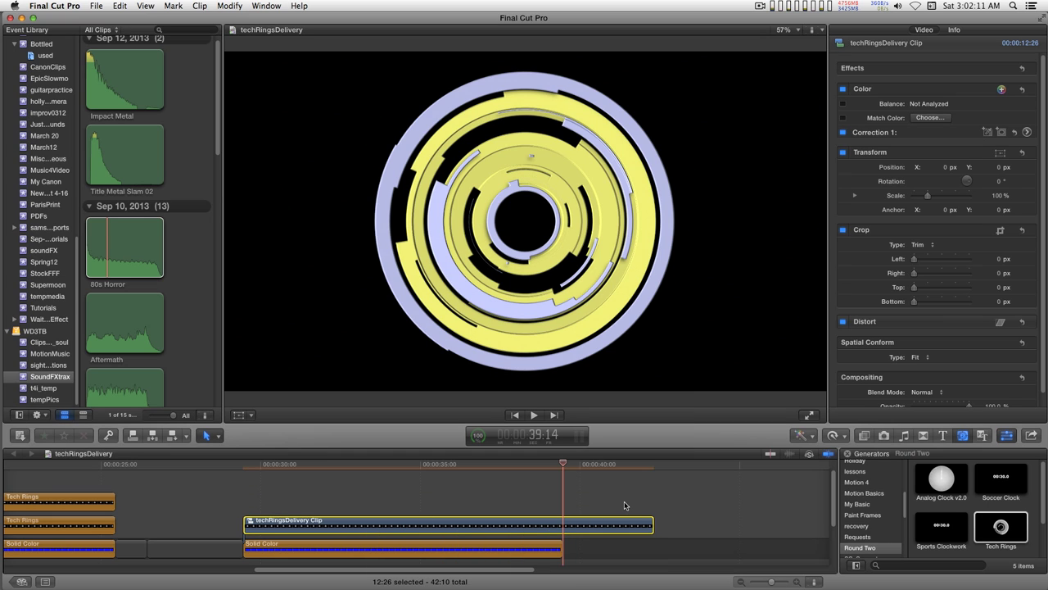
Step: Blade the compound clip at the playhead, delete the overhang and gap, and scrub to check
{"action": "key", "text": "super+b"}
{"action": "left_click", "coordinate": [599, 524]}
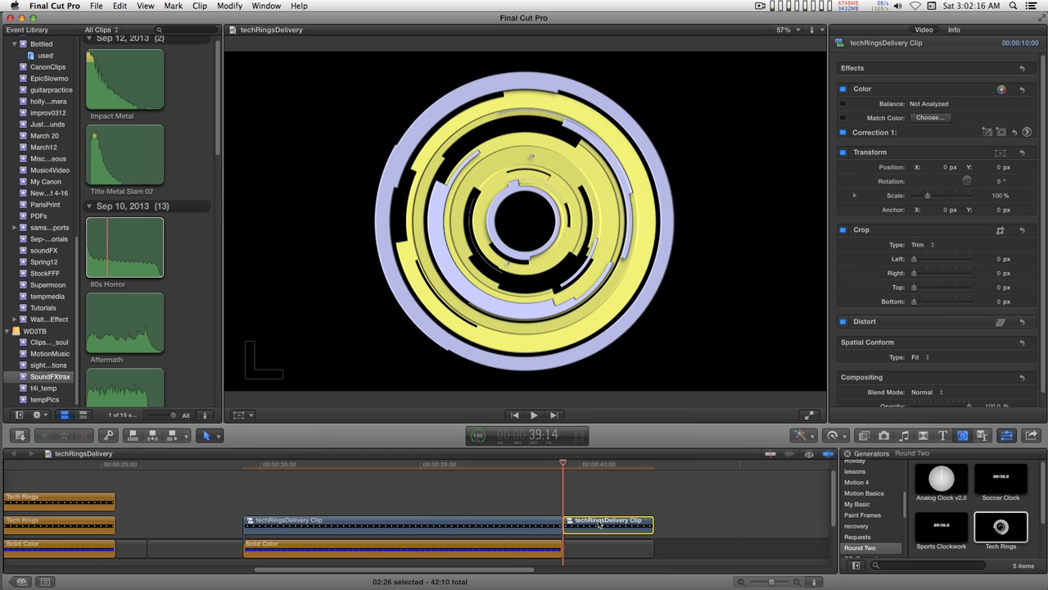
{"action": "key", "text": "Delete"}
{"action": "key", "text": "Delete"}
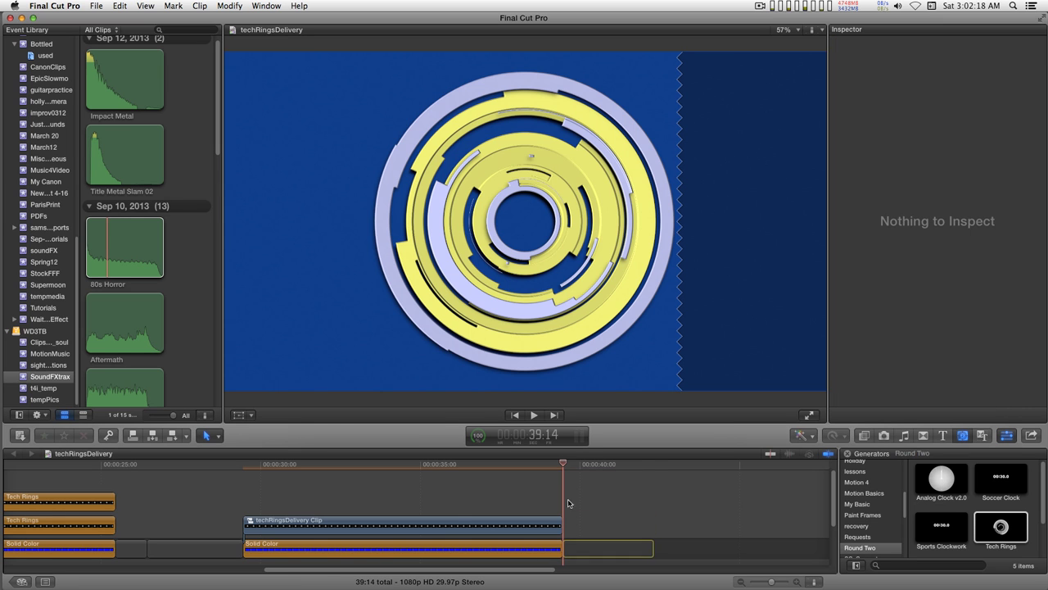
{"action": "left_click", "coordinate": [446, 468]}
{"action": "left_click_drag", "start_coordinate": [446, 473], "coordinate": [365, 473]}
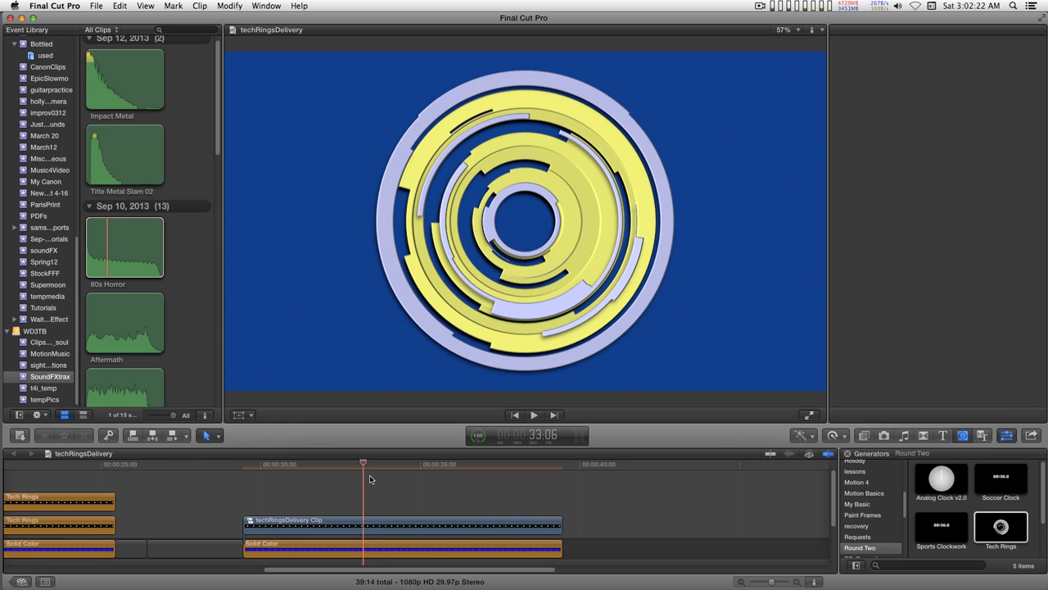
Step: Connect the 80s Horror sound under the techRingsDelivery clip, starting at its first frame
{"action": "scroll", "coordinate": [834, 494], "scroll_direction": "down", "scroll_amount": 3}
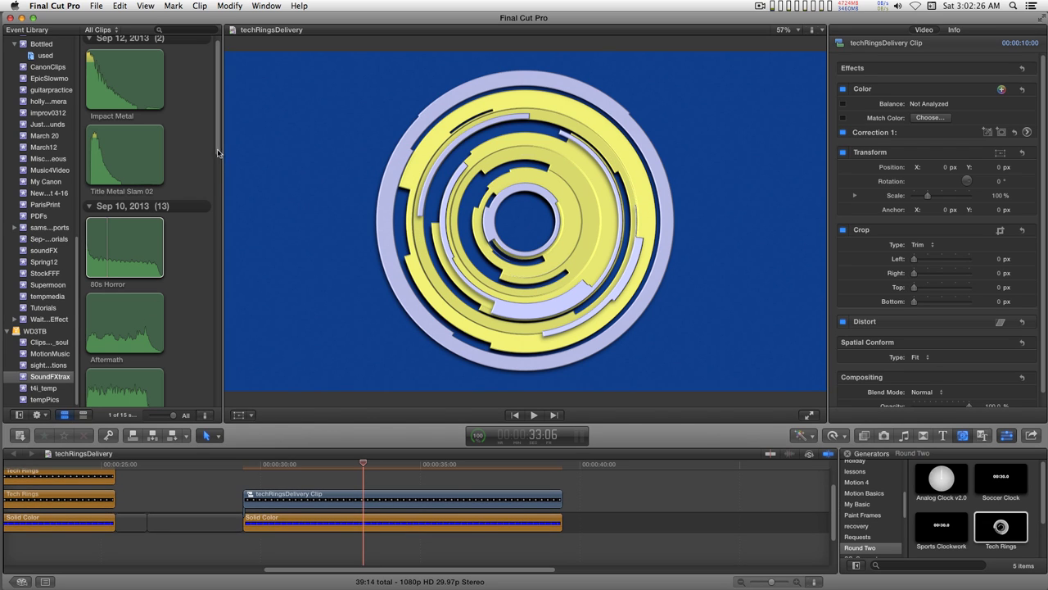
{"action": "left_click_drag", "start_coordinate": [218, 153], "coordinate": [219, 214]}
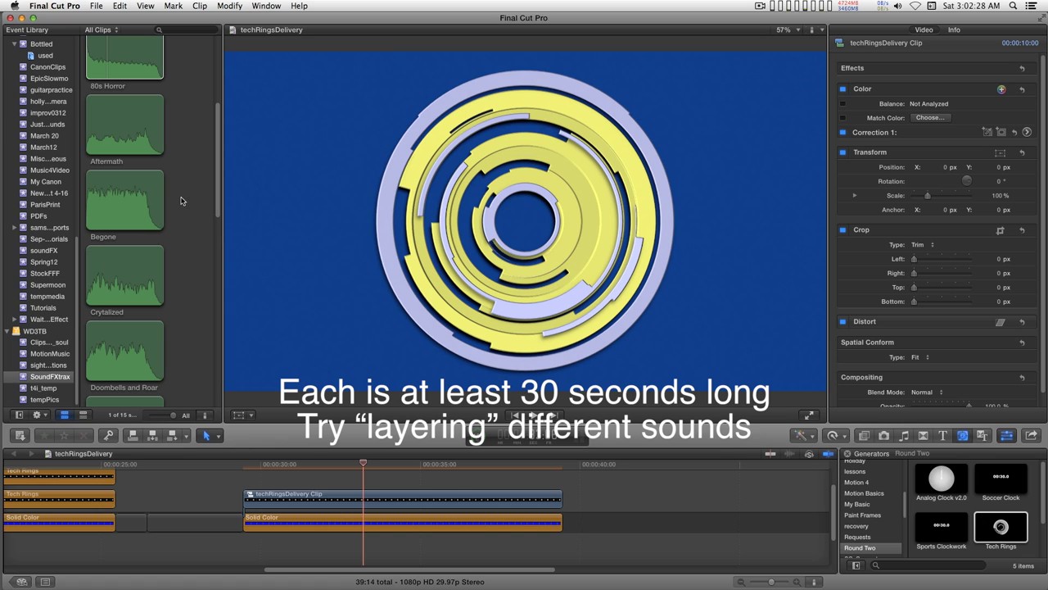
{"action": "left_click_drag", "start_coordinate": [218, 178], "coordinate": [218, 169]}
{"action": "left_click", "coordinate": [113, 94]}
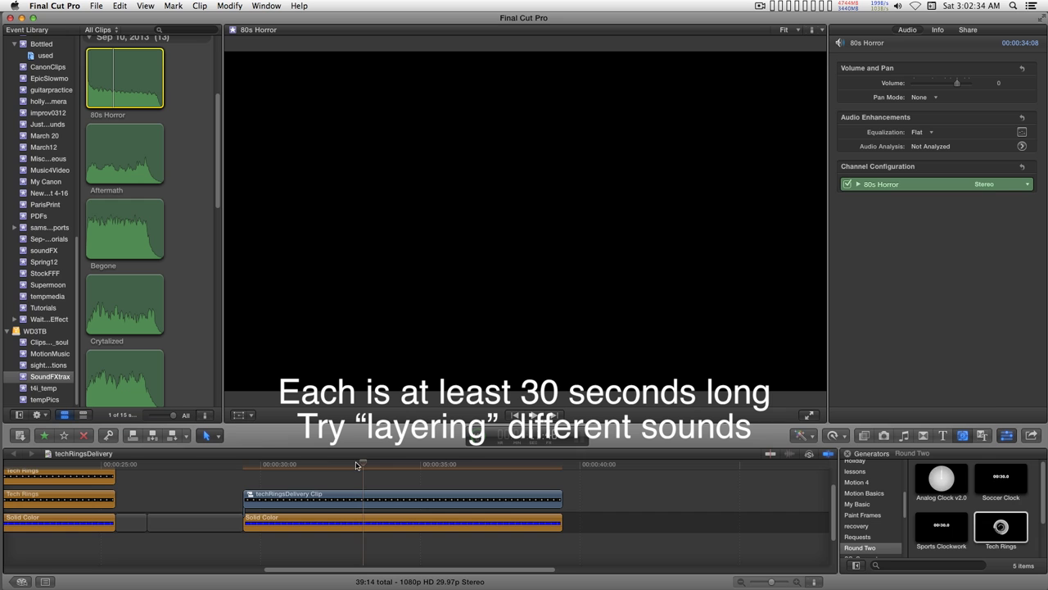
{"action": "left_click", "coordinate": [246, 464]}
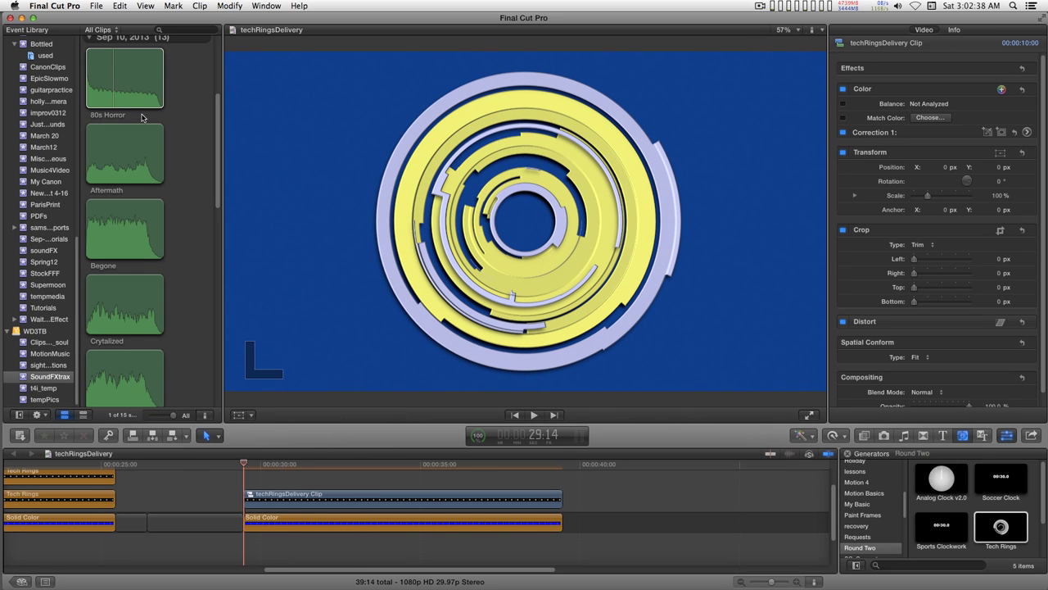
{"action": "left_click", "coordinate": [117, 87]}
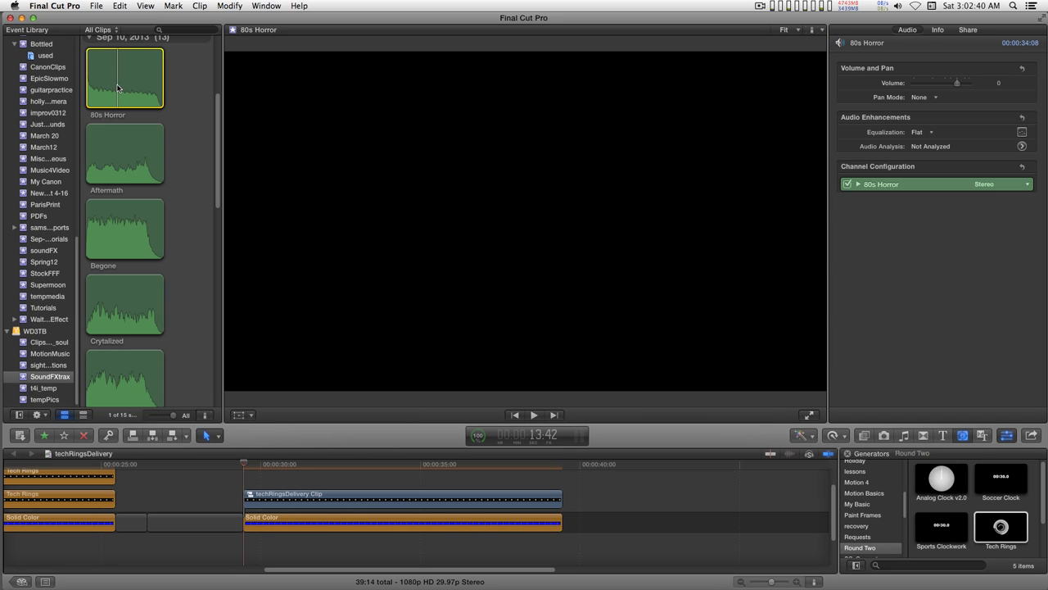
{"action": "key", "text": "q"}
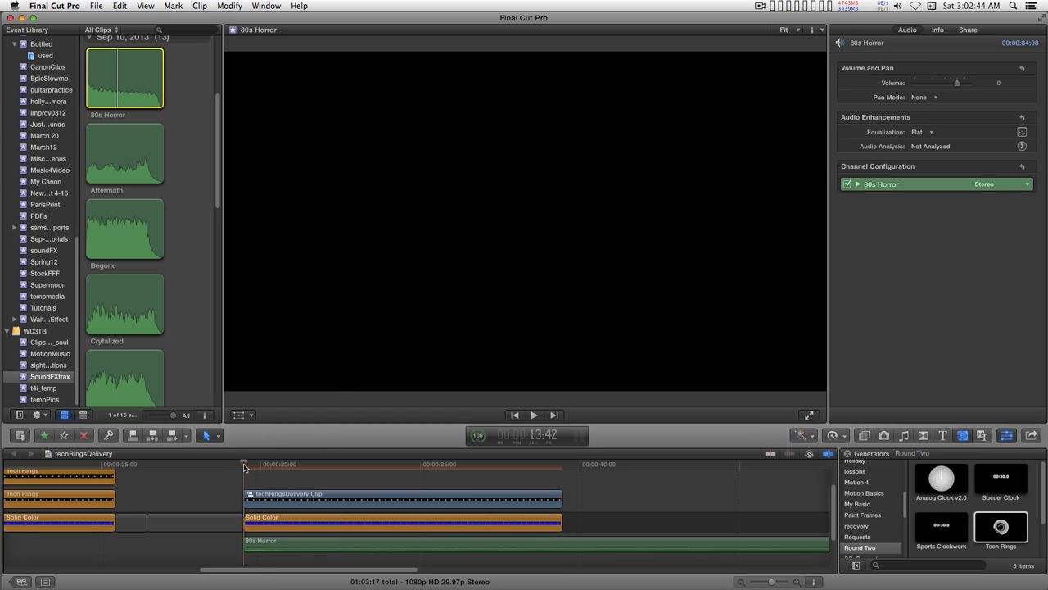
Step: Find where the rings clip's freeze-hold begins and split the 80s Horror audio there
{"action": "left_click", "coordinate": [441, 503]}
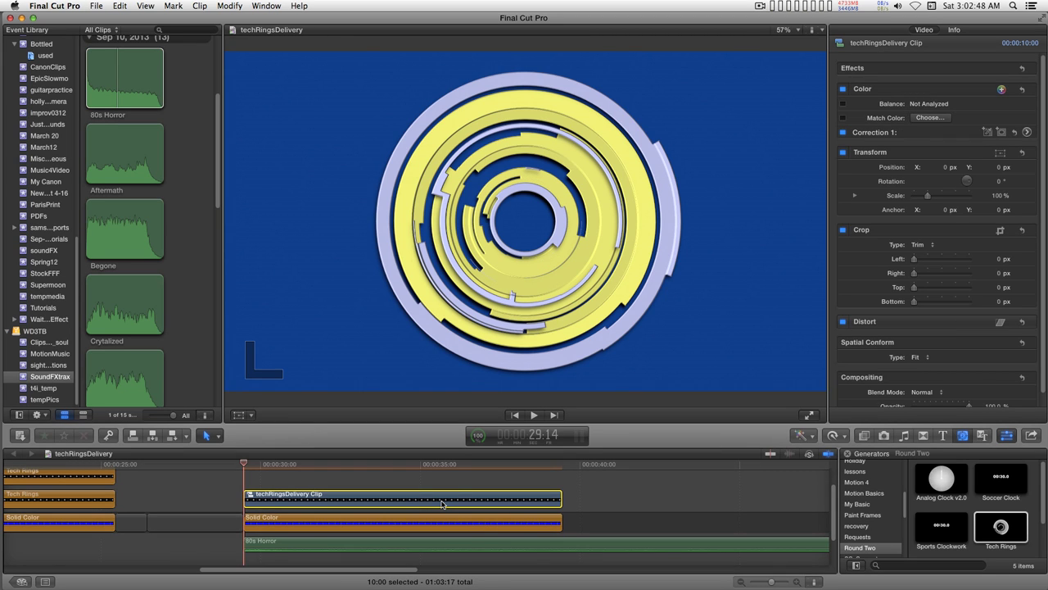
{"action": "key", "text": "ctrl+r"}
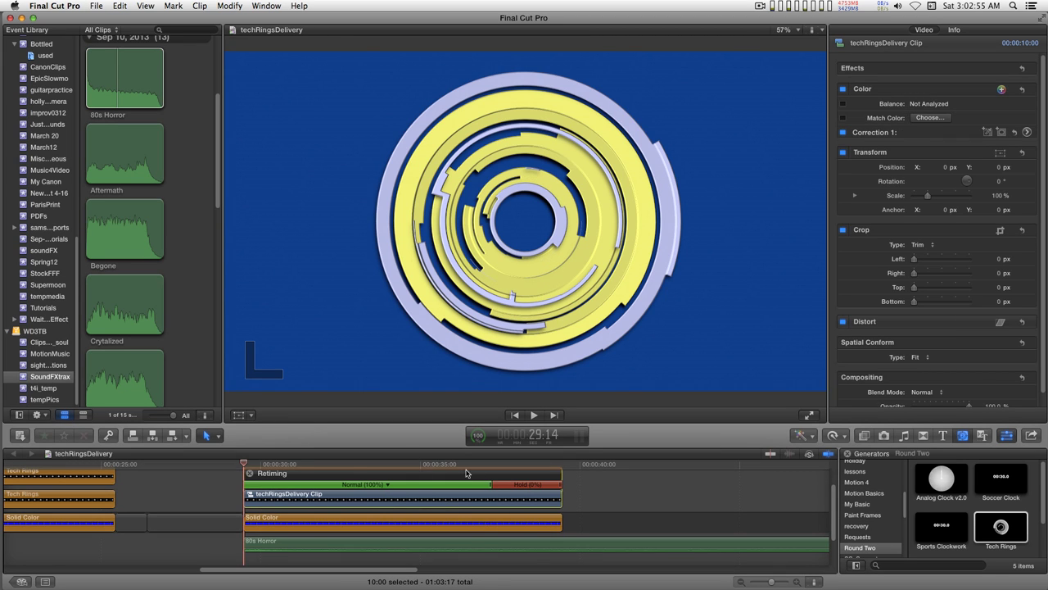
{"action": "left_click_drag", "start_coordinate": [261, 464], "coordinate": [490, 461]}
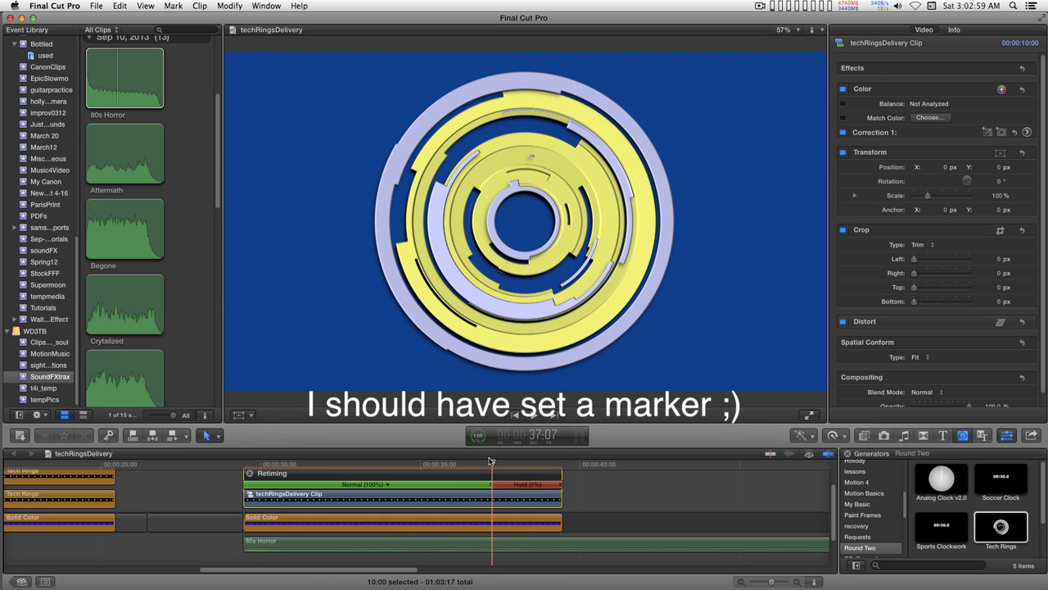
{"action": "left_click", "coordinate": [250, 474]}
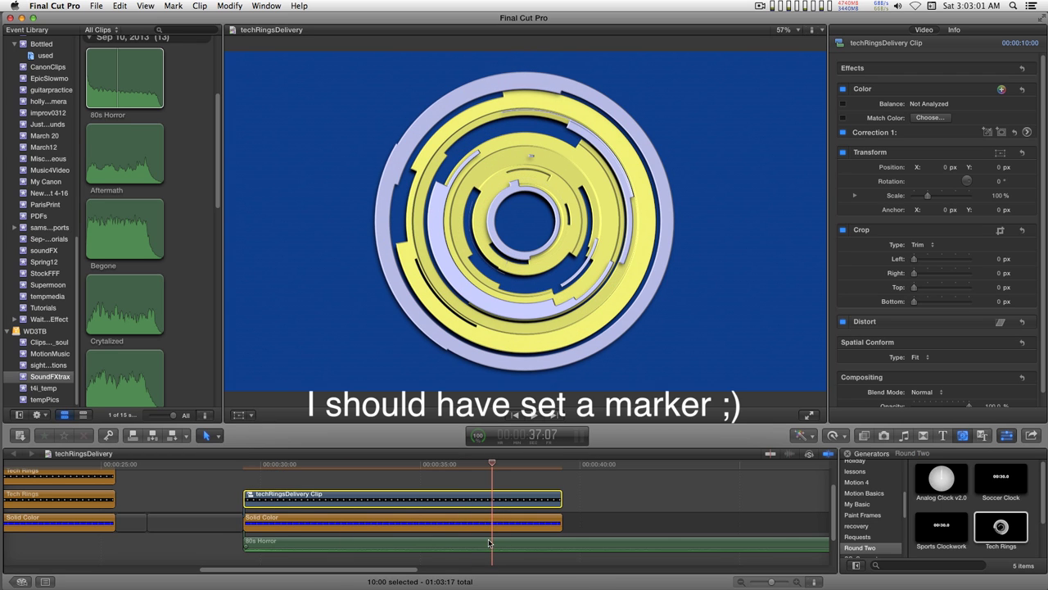
{"action": "left_click", "coordinate": [492, 544]}
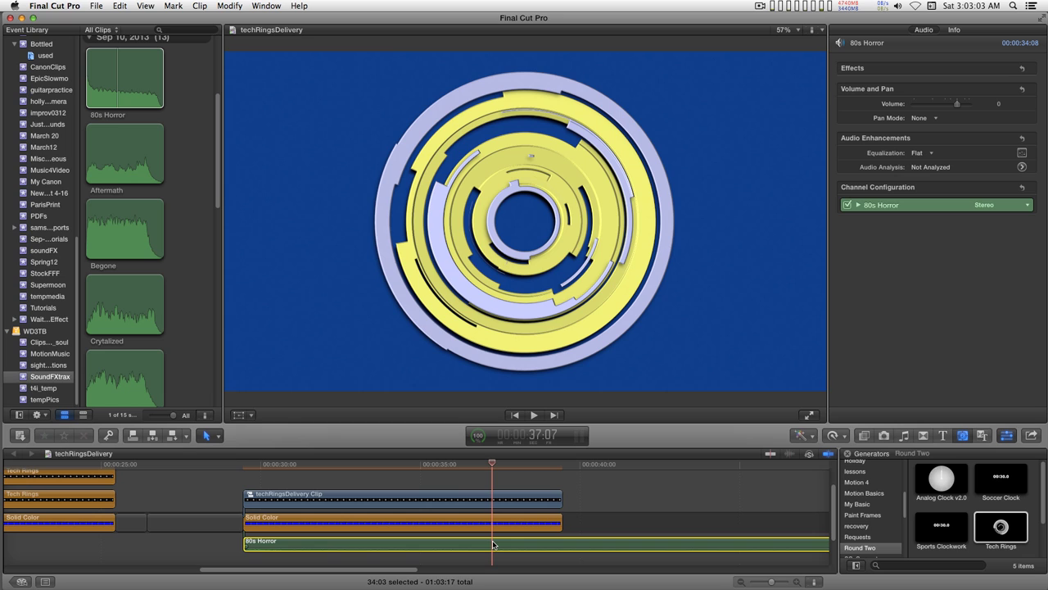
{"action": "key", "text": "super+b"}
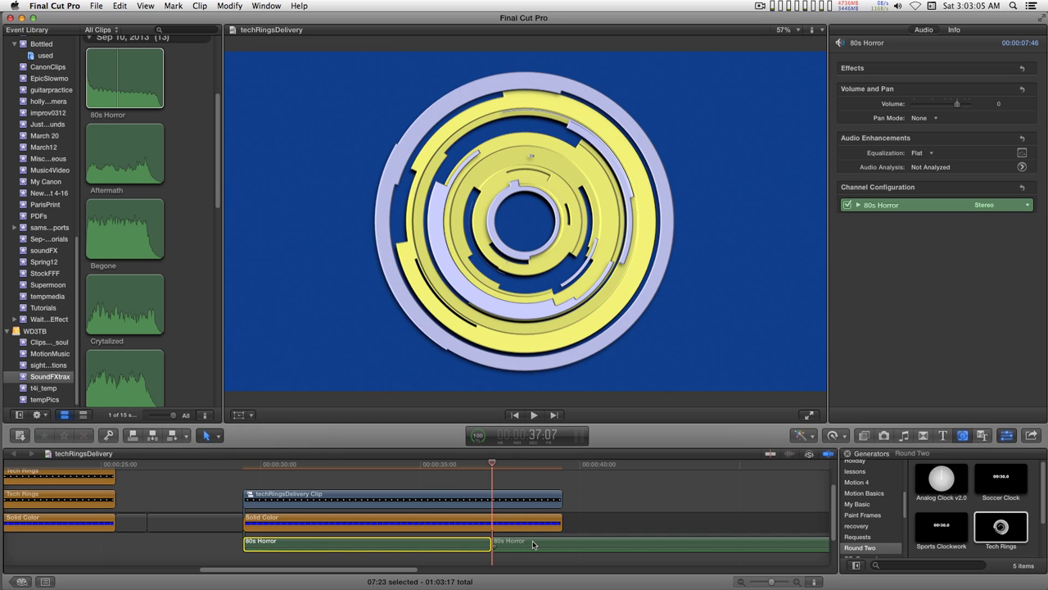
Step: Delete the 80s Horror audio past the hold point, then search the sound library for 'Metal'
{"action": "key", "text": "v"}
{"action": "key", "text": "Delete"}
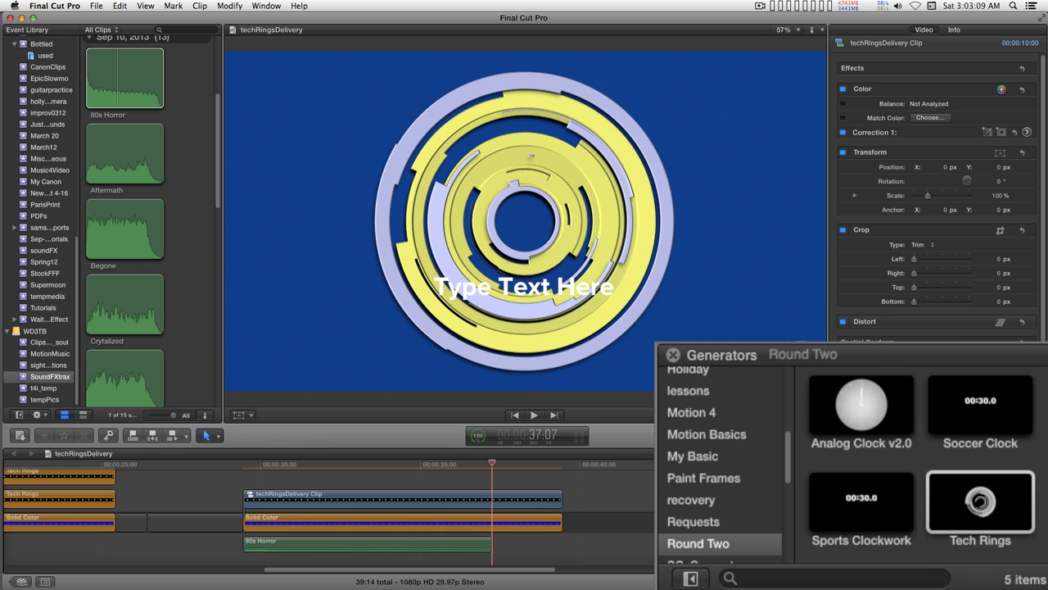
{"action": "key", "text": "super+shift+1"}
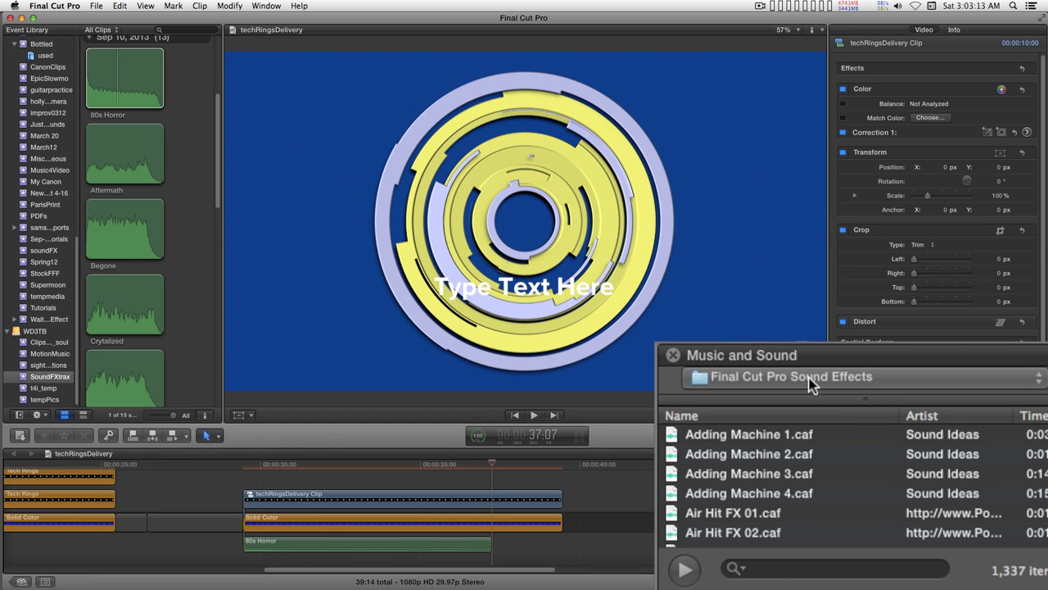
{"action": "left_click", "coordinate": [762, 571]}
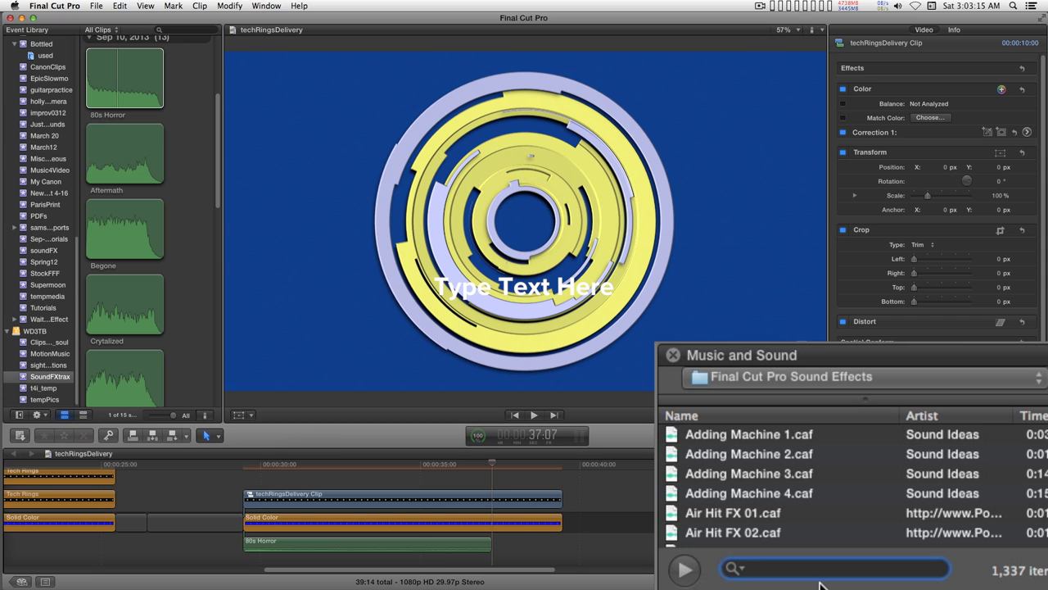
{"action": "type", "text": "Metal"}
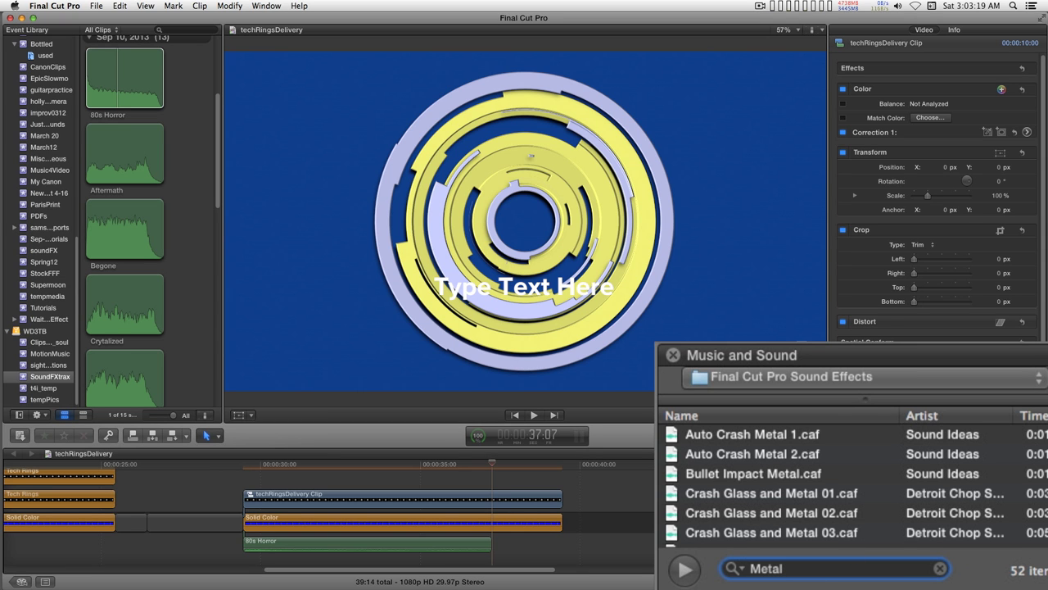
Step: Add Impact Metal Hit Reverb 07 to the timeline, lined up with the 37:07 hold point
{"action": "scroll", "coordinate": [851, 484], "scroll_direction": "down", "scroll_amount": 10}
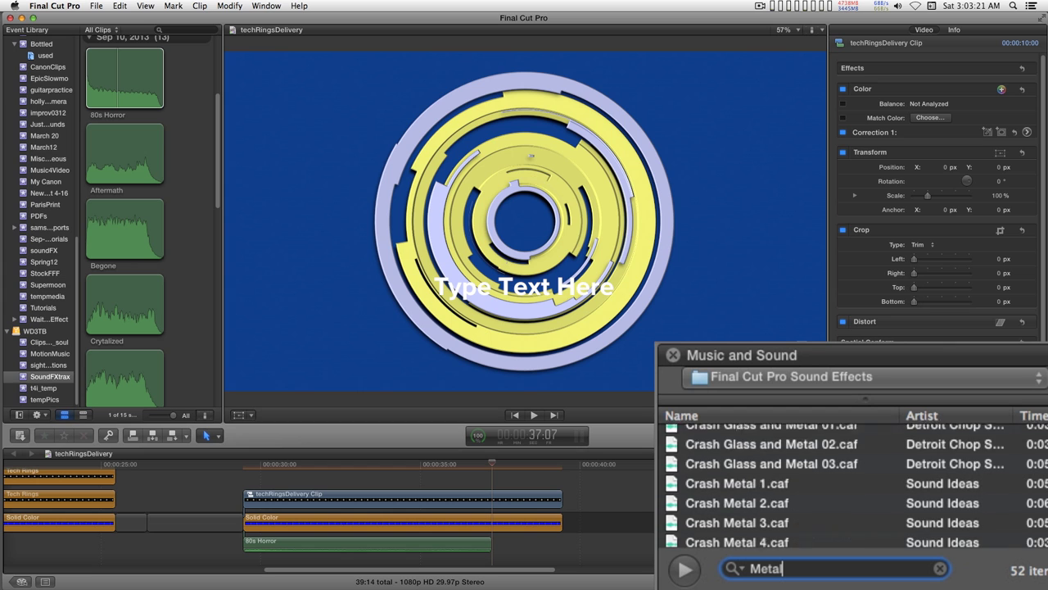
{"action": "scroll", "coordinate": [852, 483], "scroll_direction": "down", "scroll_amount": 6}
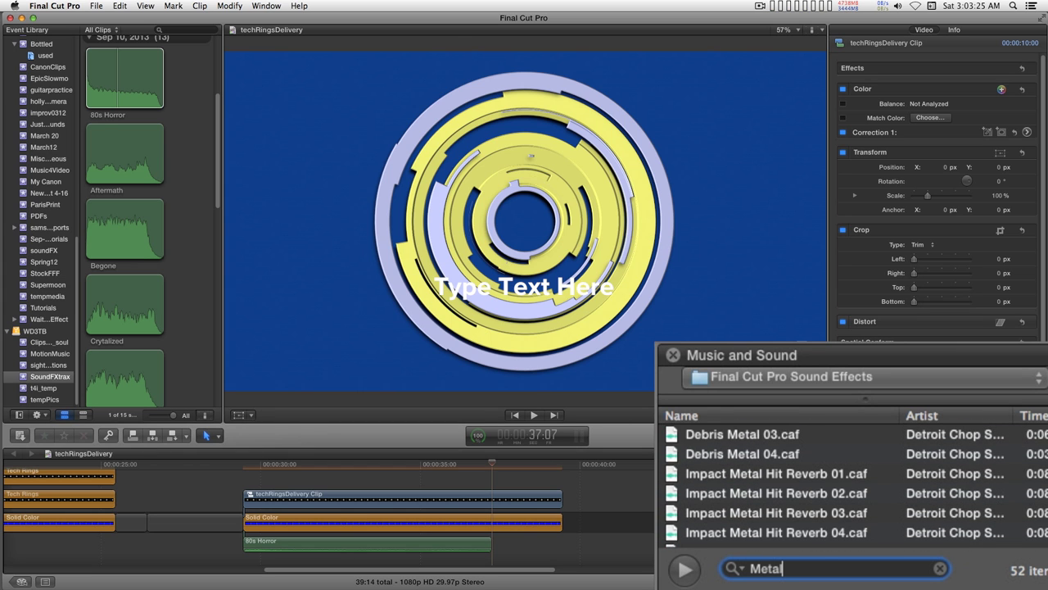
{"action": "scroll", "coordinate": [852, 484], "scroll_direction": "down", "scroll_amount": 3}
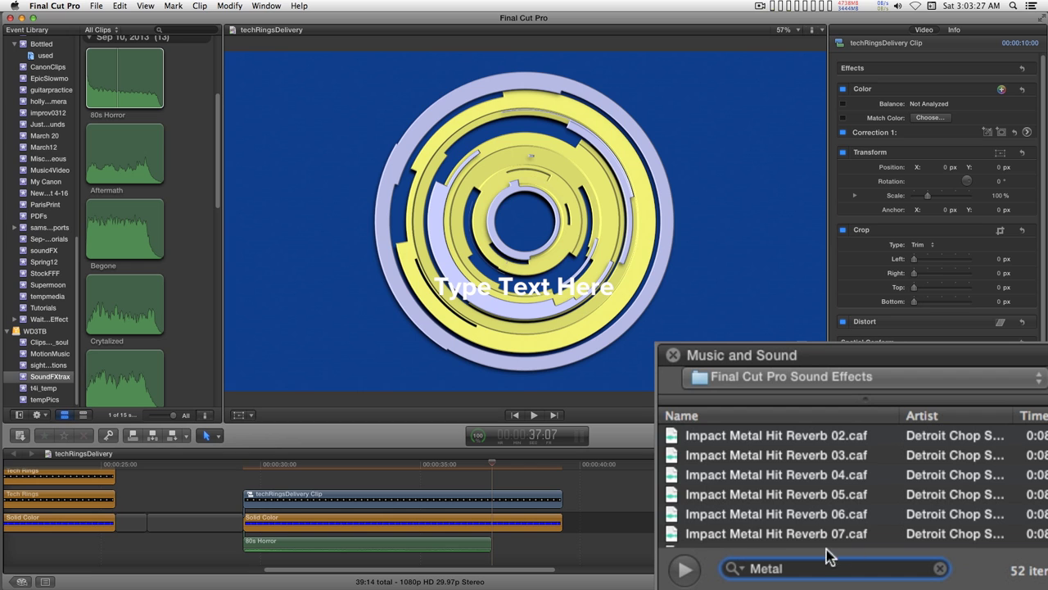
{"action": "left_click_drag", "start_coordinate": [791, 532], "coordinate": [537, 556]}
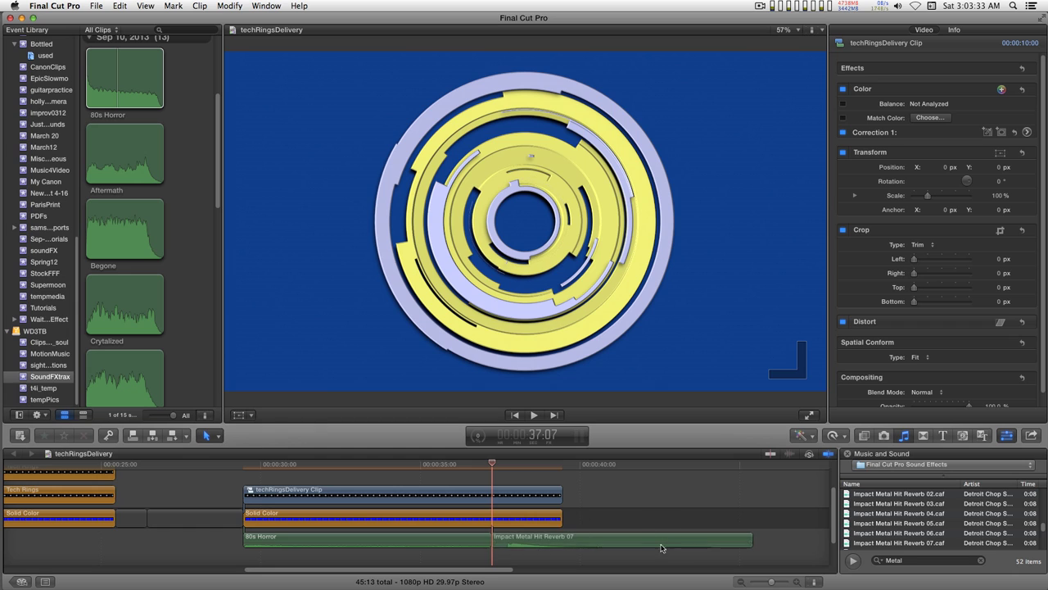
{"action": "scroll", "coordinate": [670, 555], "scroll_direction": "down", "scroll_amount": 2}
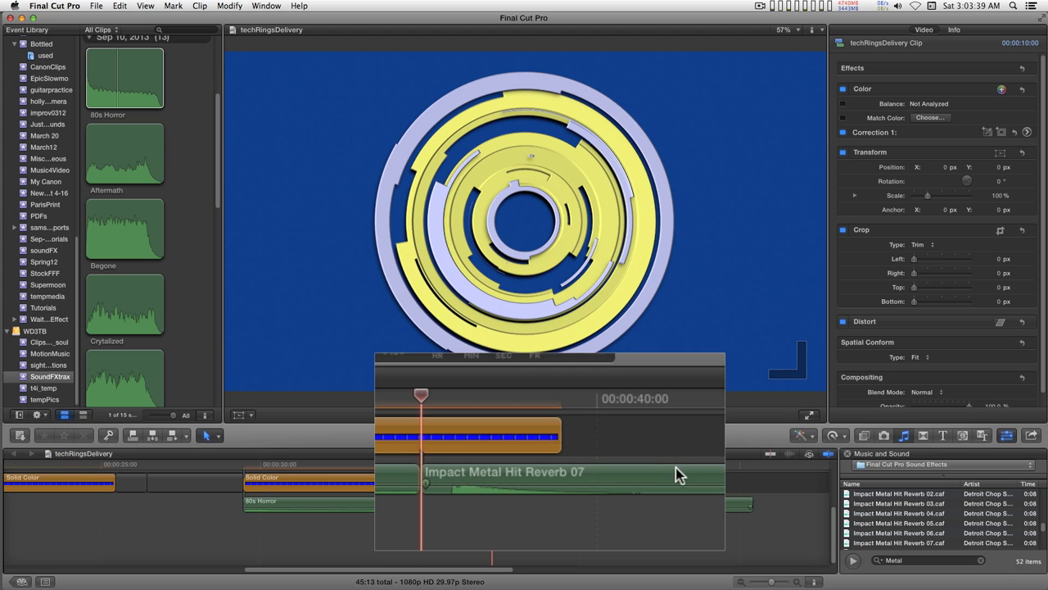
{"action": "left_click_drag", "start_coordinate": [678, 477], "coordinate": [647, 512]}
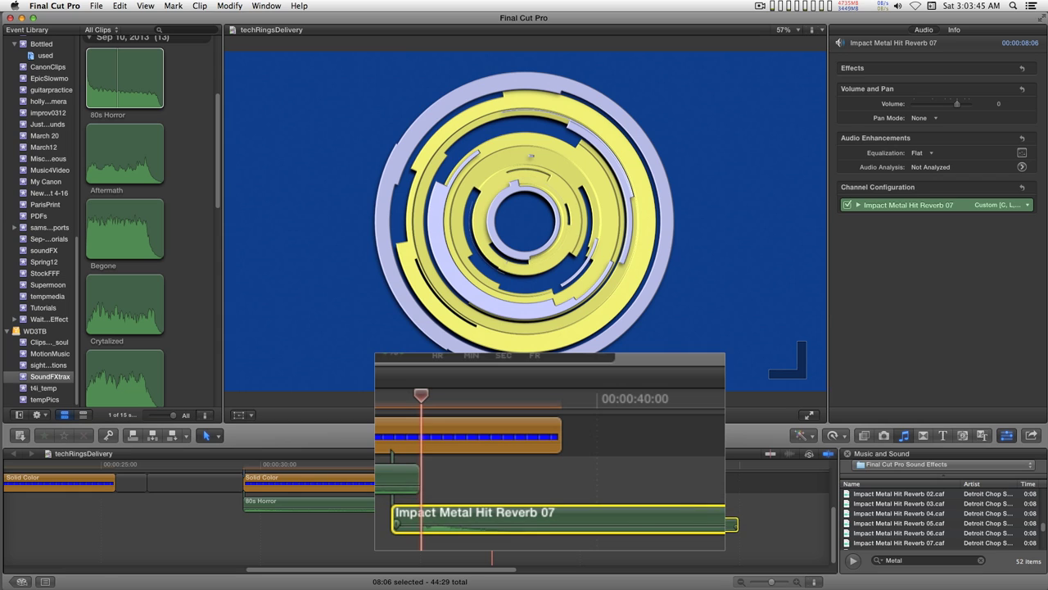
{"action": "left_click", "coordinate": [307, 465]}
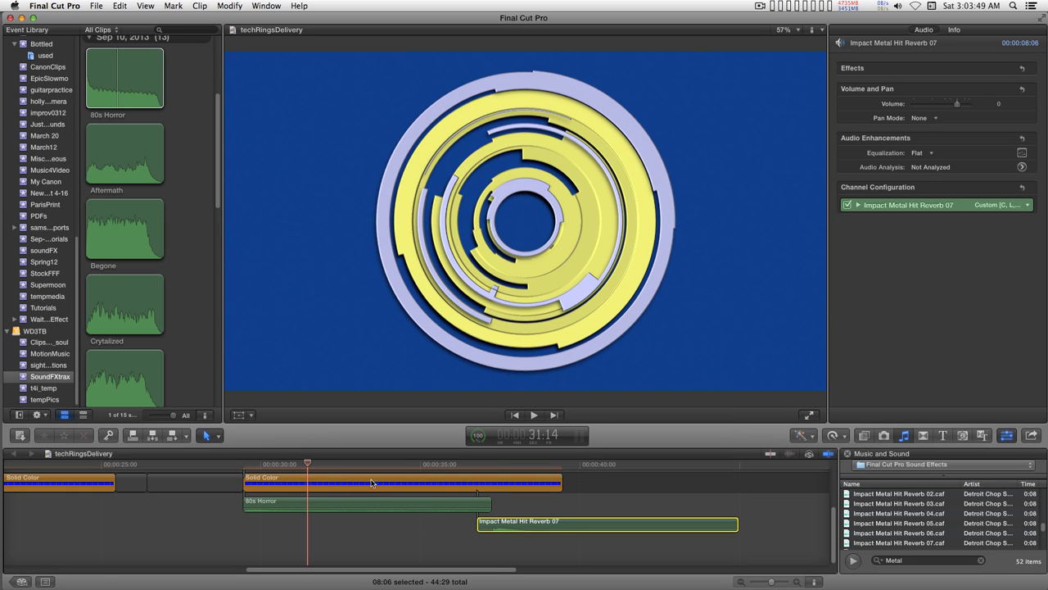
{"action": "left_click", "coordinate": [339, 481]}
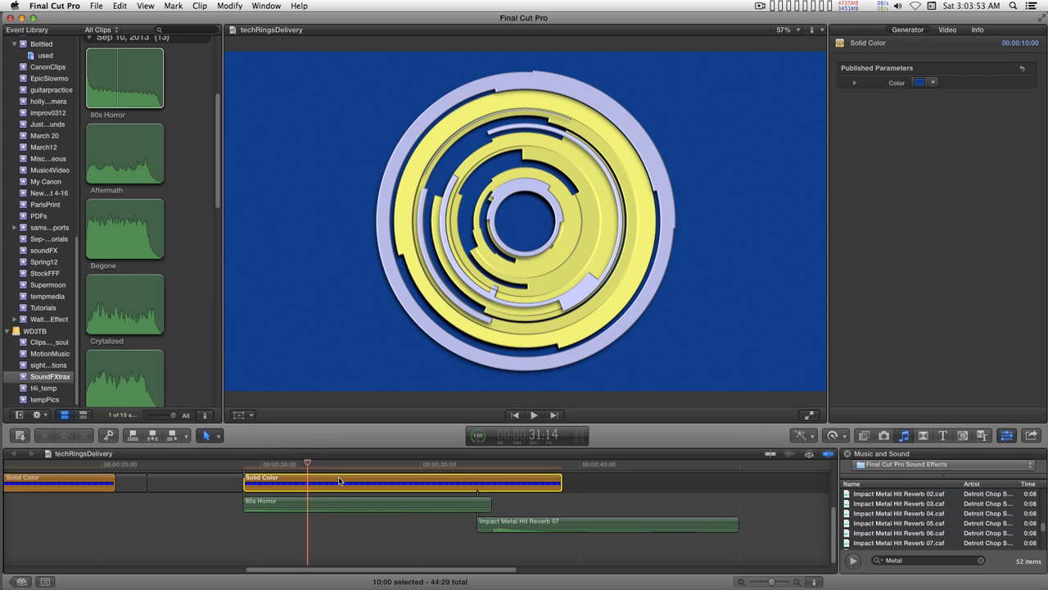
{"action": "key", "text": "j"}
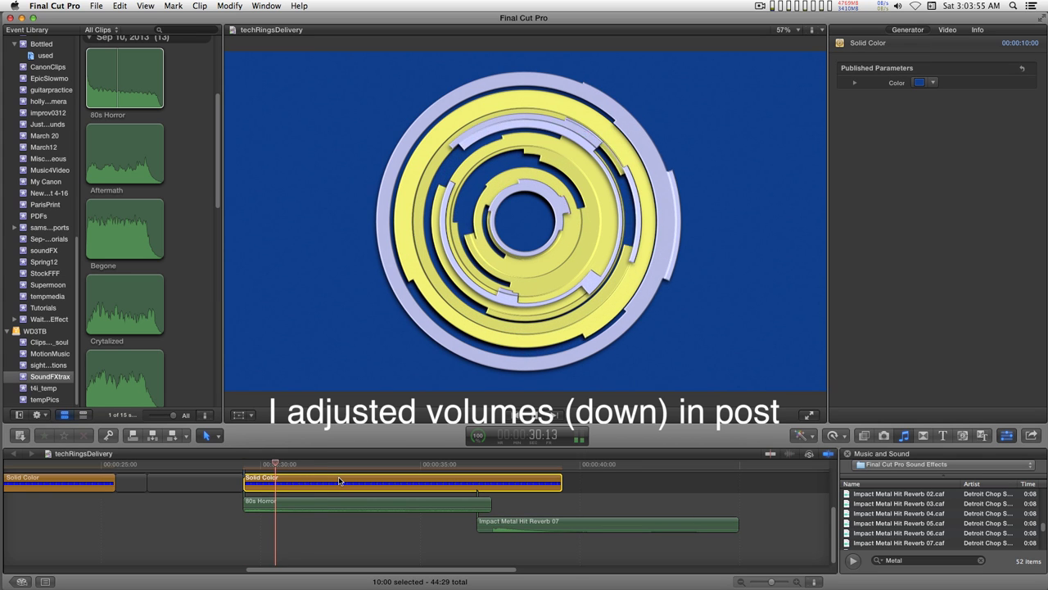
{"action": "key", "text": "l"}
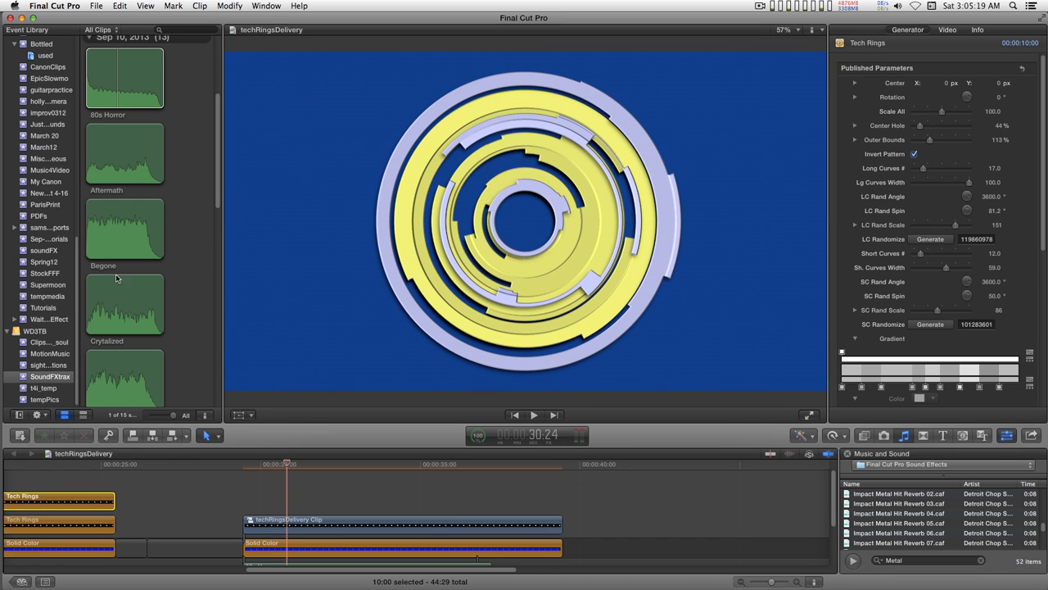
{"action": "scroll", "coordinate": [220, 173], "scroll_direction": "up", "scroll_amount": 3}
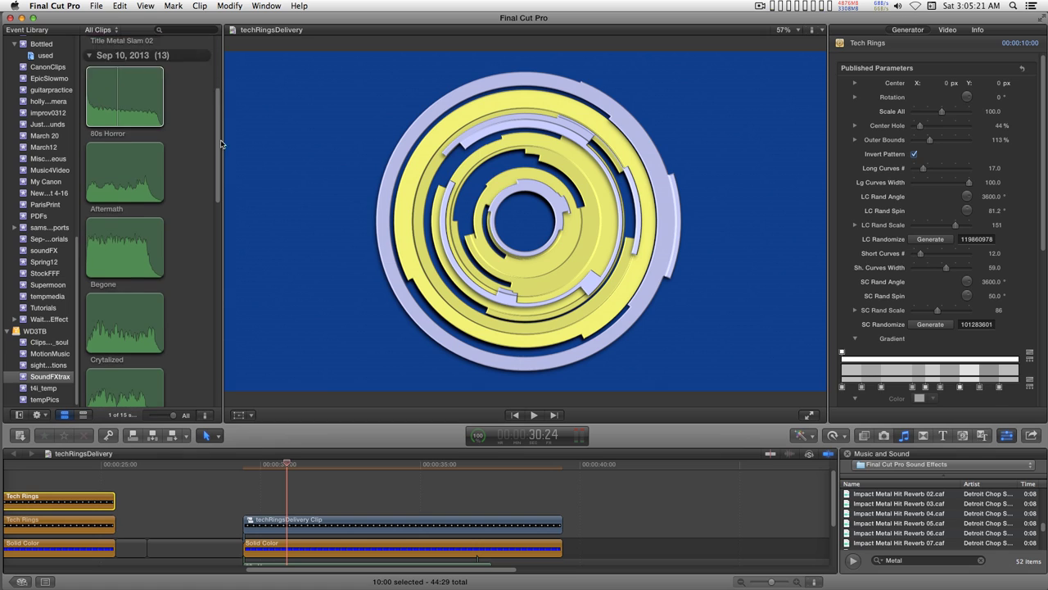
{"action": "scroll", "coordinate": [219, 169], "scroll_direction": "down", "scroll_amount": 2}
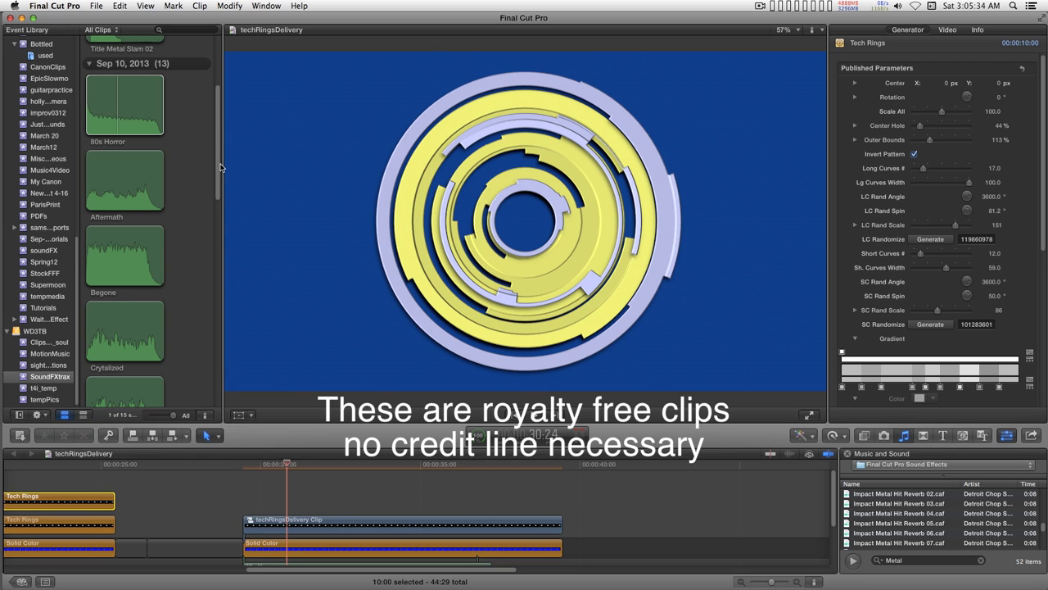
{"action": "scroll", "coordinate": [219, 167], "scroll_direction": "down", "scroll_amount": 10}
{"action": "left_click", "coordinate": [96, 212]}
{"action": "key", "text": "space"}
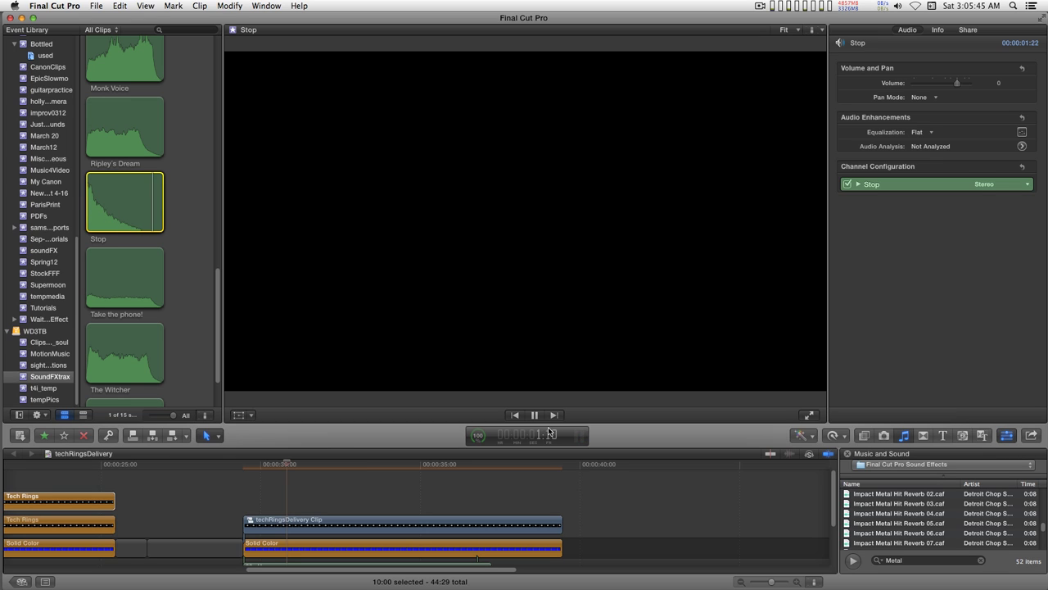
{"action": "key", "text": "space"}
{"action": "left_click_drag", "start_coordinate": [216, 294], "coordinate": [217, 185]}
{"action": "left_click", "coordinate": [336, 464]}
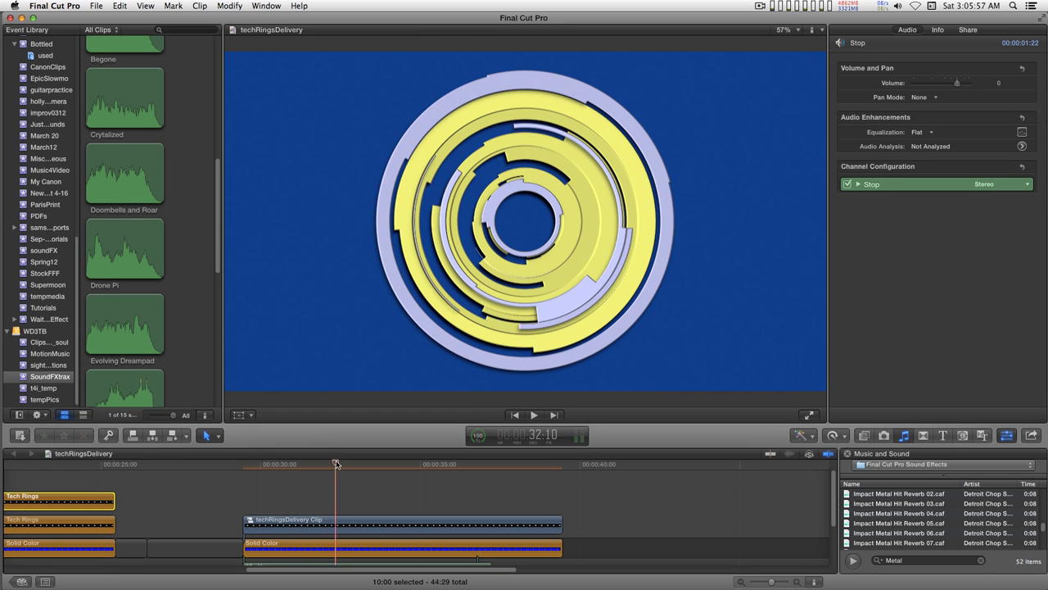
{"action": "left_click_drag", "start_coordinate": [336, 464], "coordinate": [347, 464]}
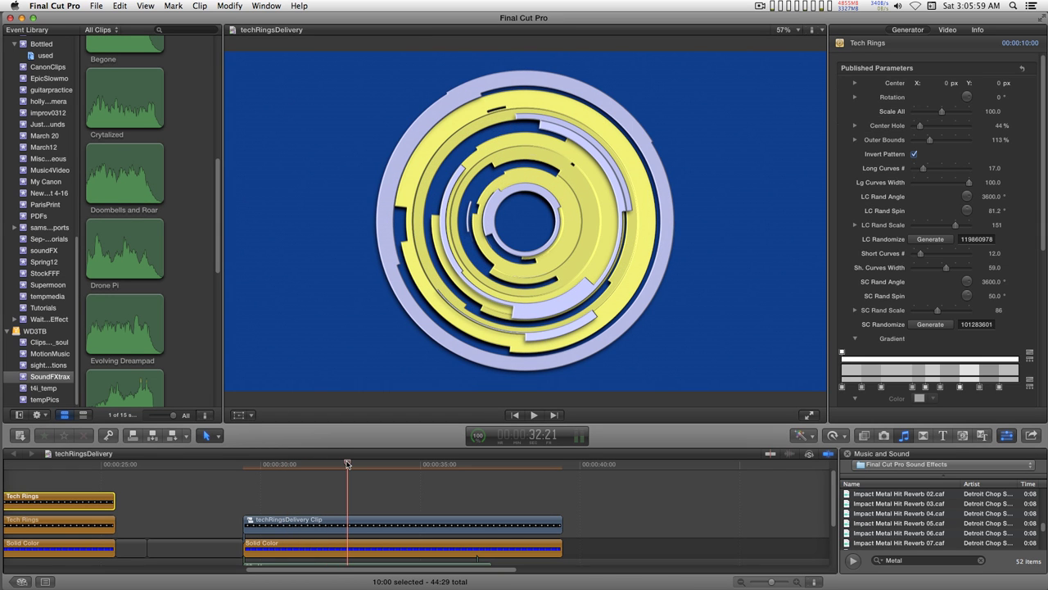